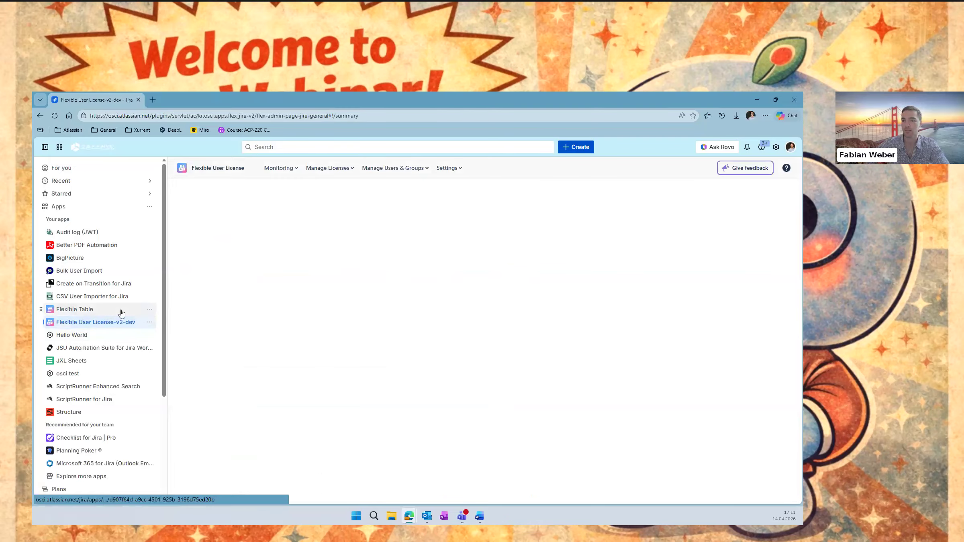
Look over the license usage summary and open the list of License Management Rules.
scroll(282, 292, down, 1)
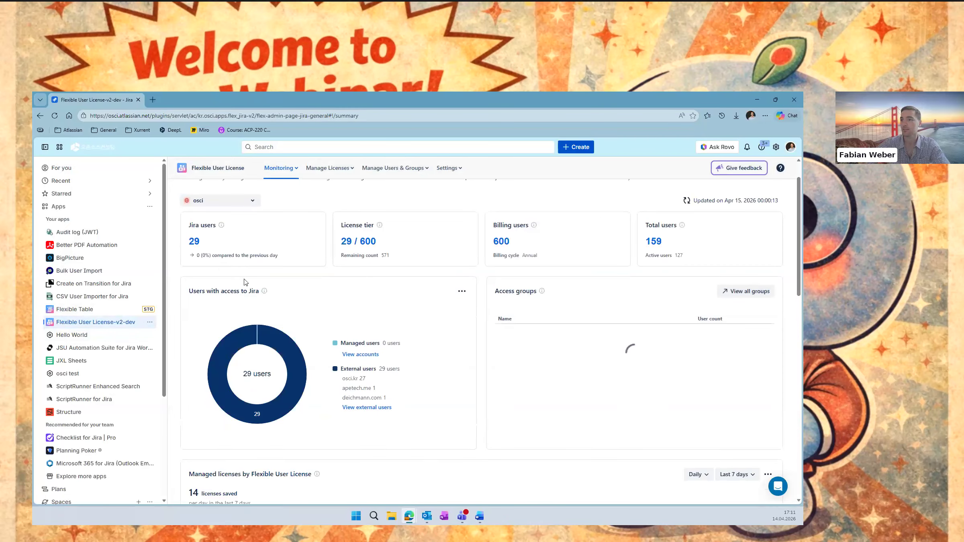
scroll(287, 291, up, 1)
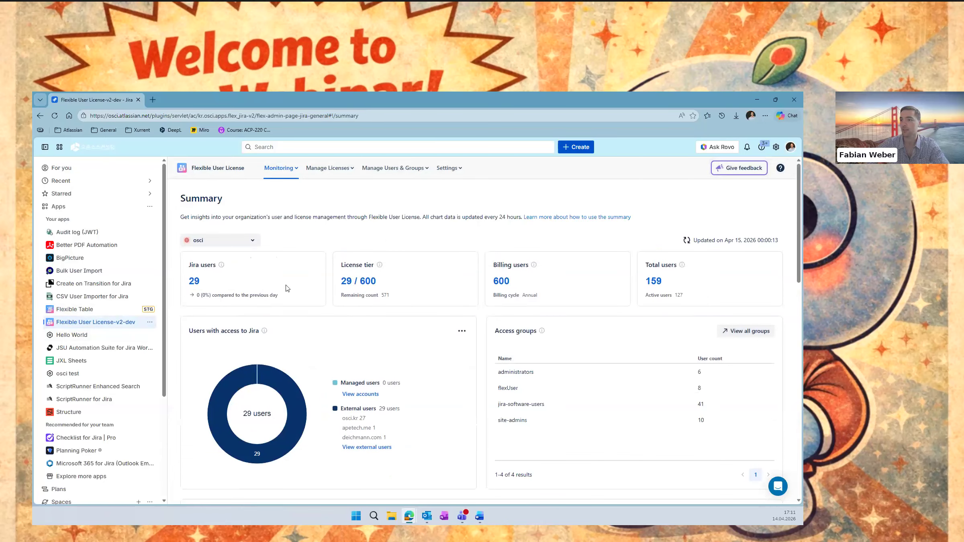
scroll(287, 288, down, 1)
scroll(287, 288, up, 1)
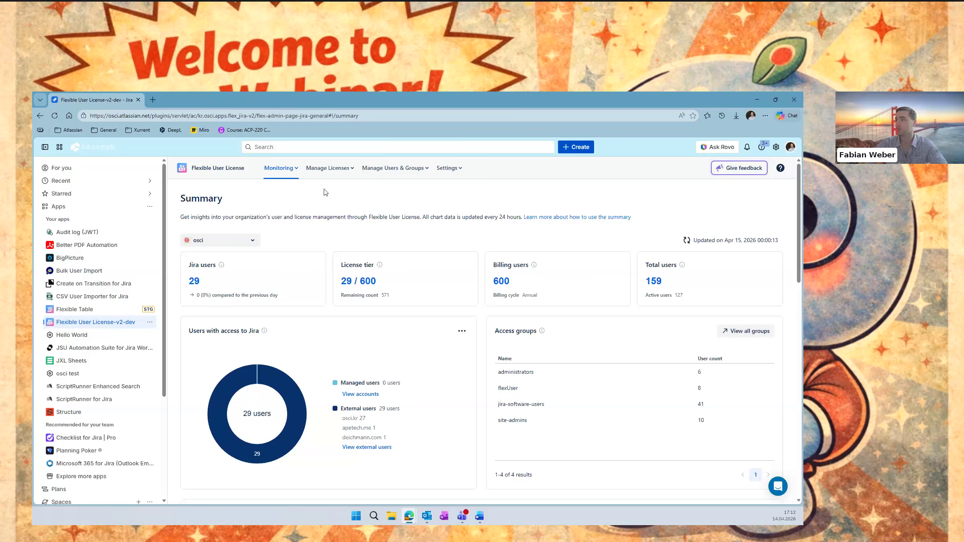
click(334, 168)
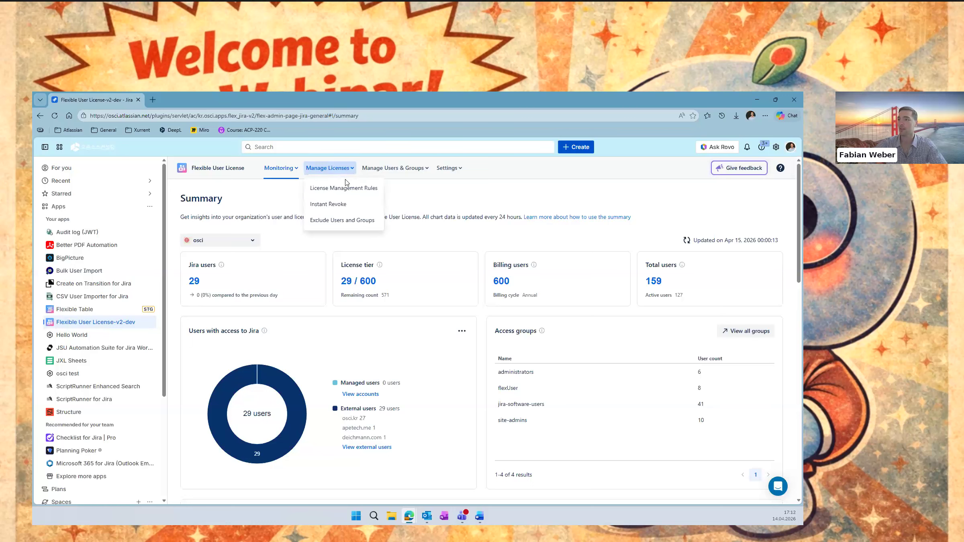
click(347, 196)
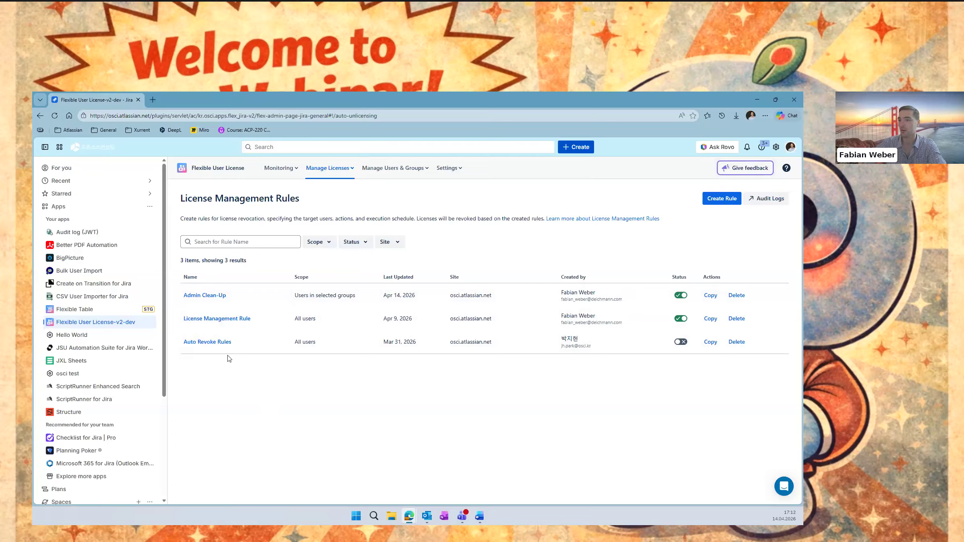
click(238, 321)
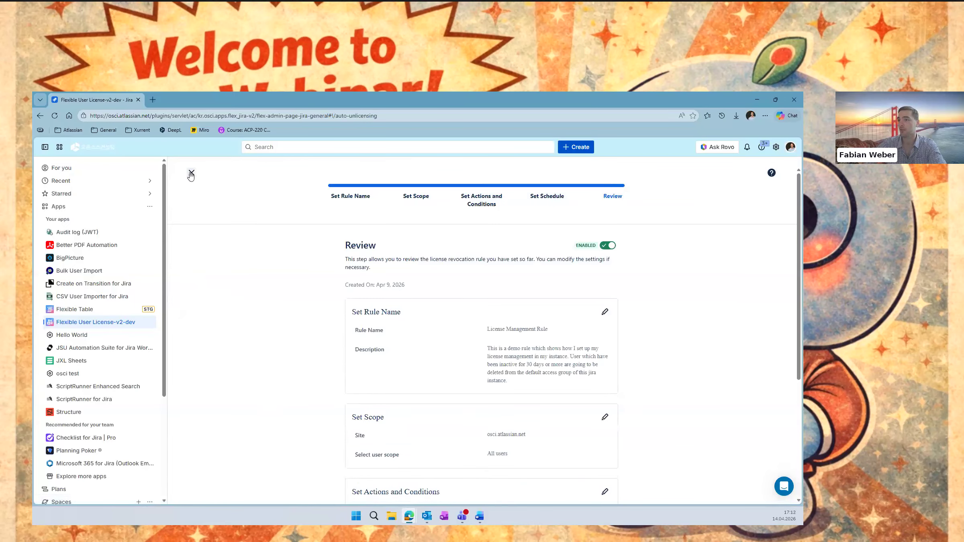
click(191, 173)
click(586, 237)
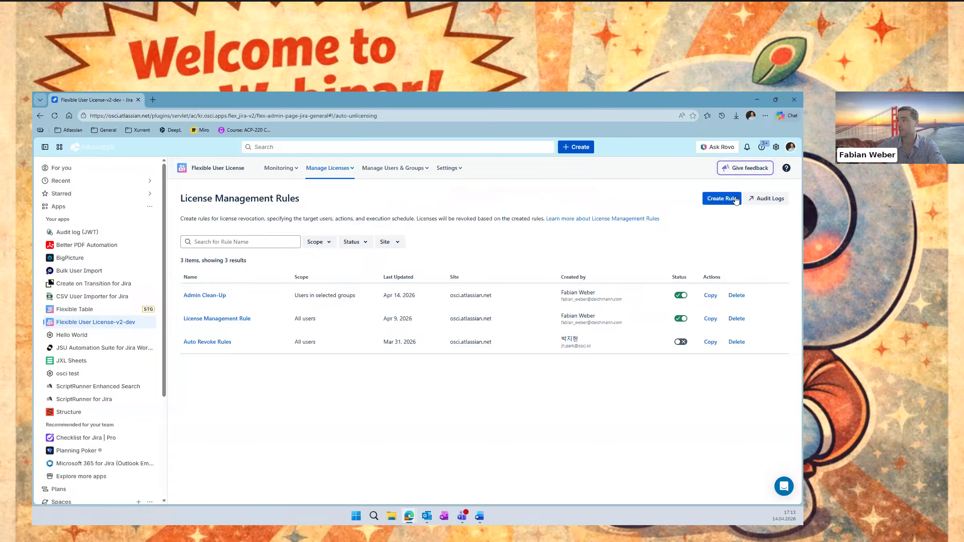
Open the rule named License Management Rule and examine its description, scope, actions and schedule.
click(206, 323)
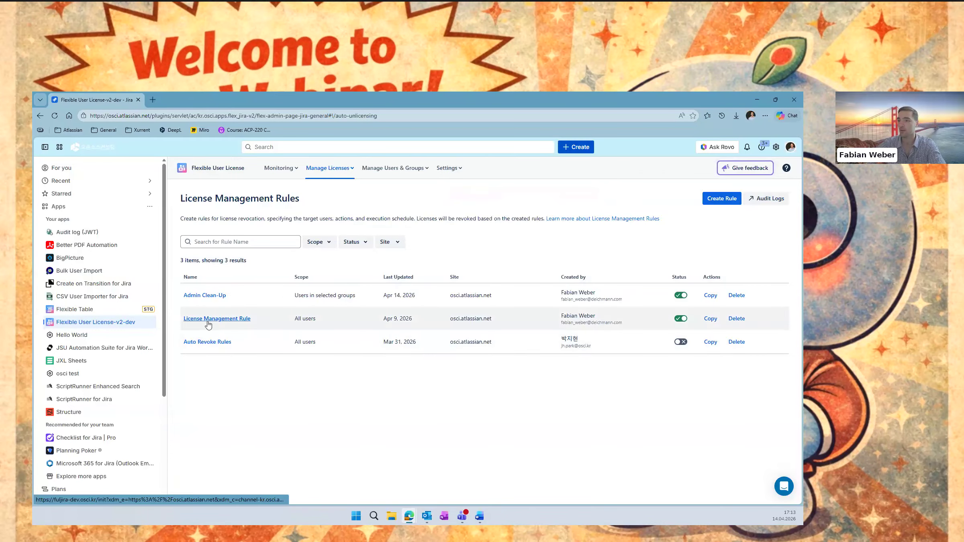
scroll(442, 290, down, 2)
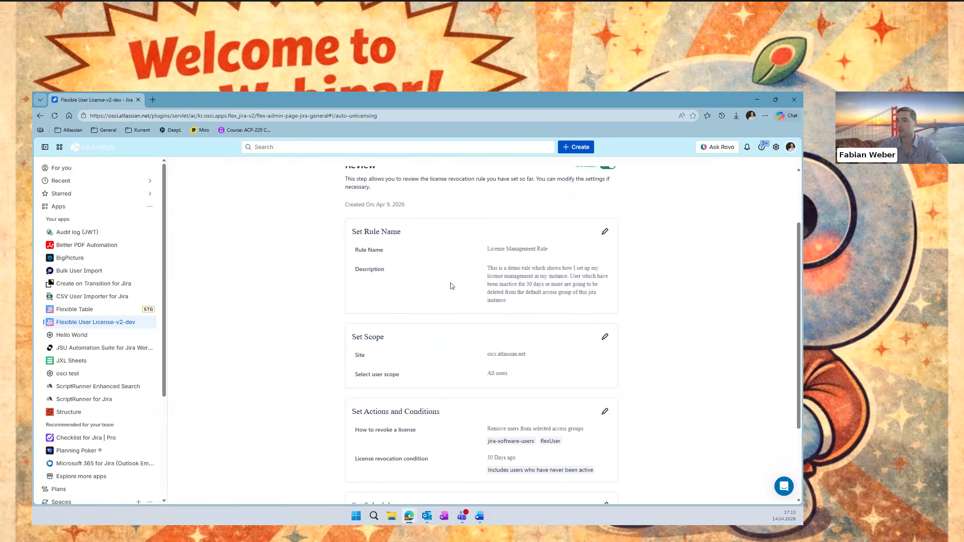
scroll(444, 234, up, 3)
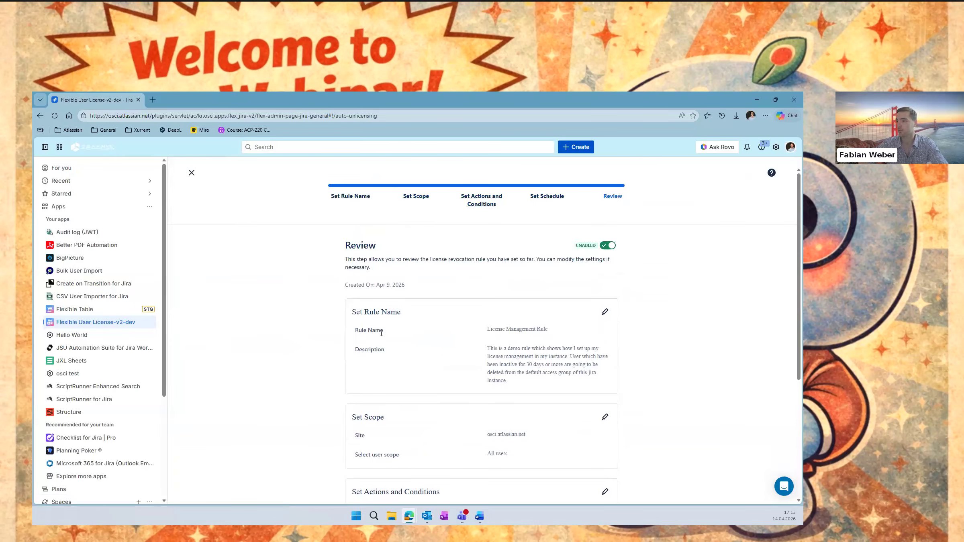
scroll(509, 351, down, 3)
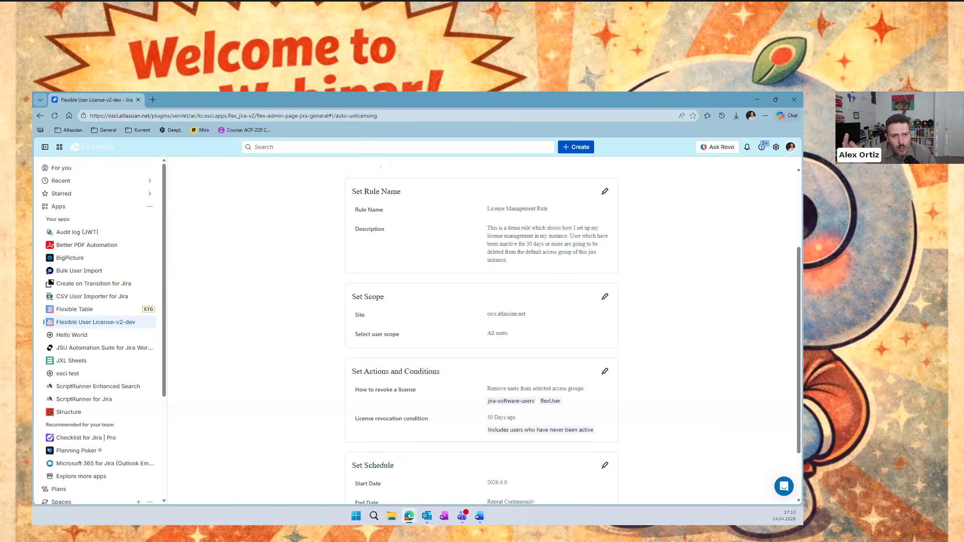
scroll(287, 319, down, 2)
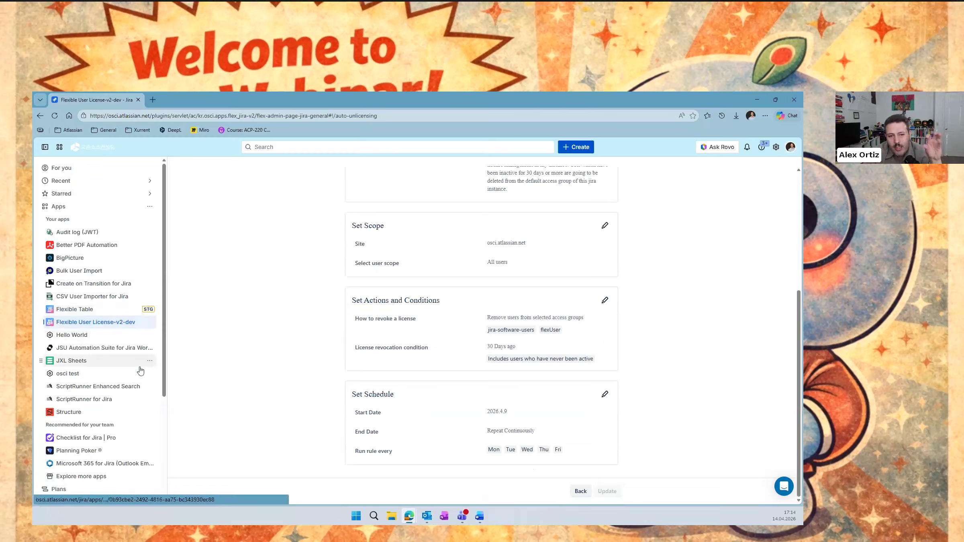
scroll(265, 328, up, 1)
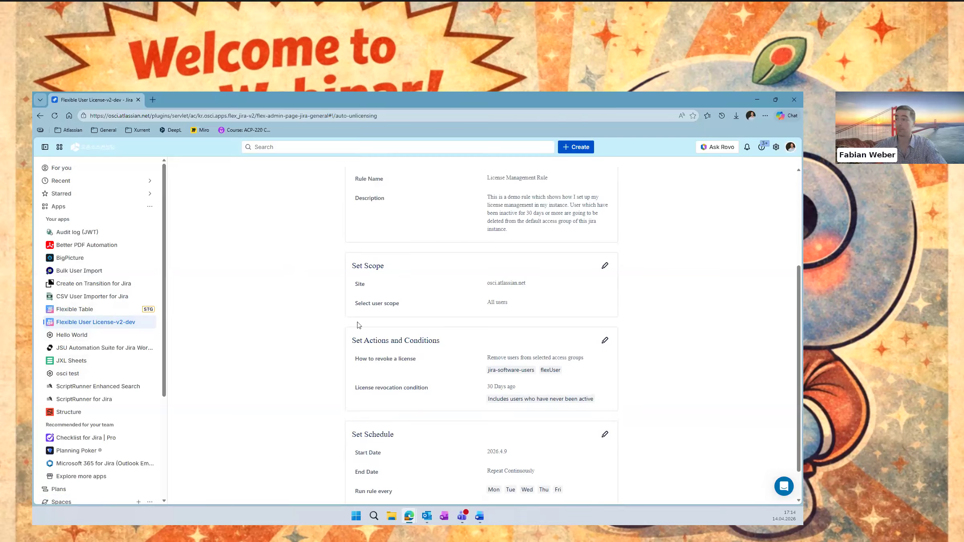
scroll(315, 378, down, 1)
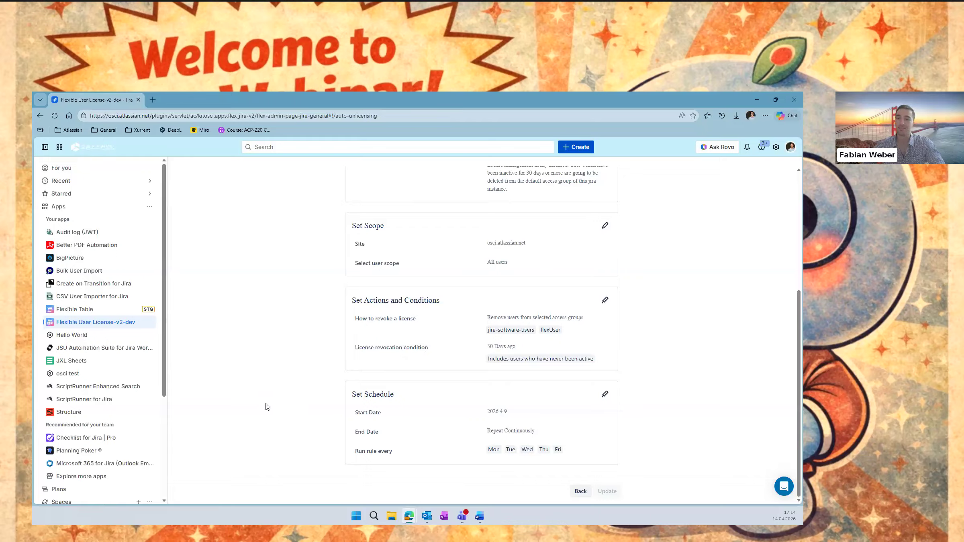
Examine the rule's license revocation condition and the access groups from which inactive users are removed.
scroll(317, 376, up, 3)
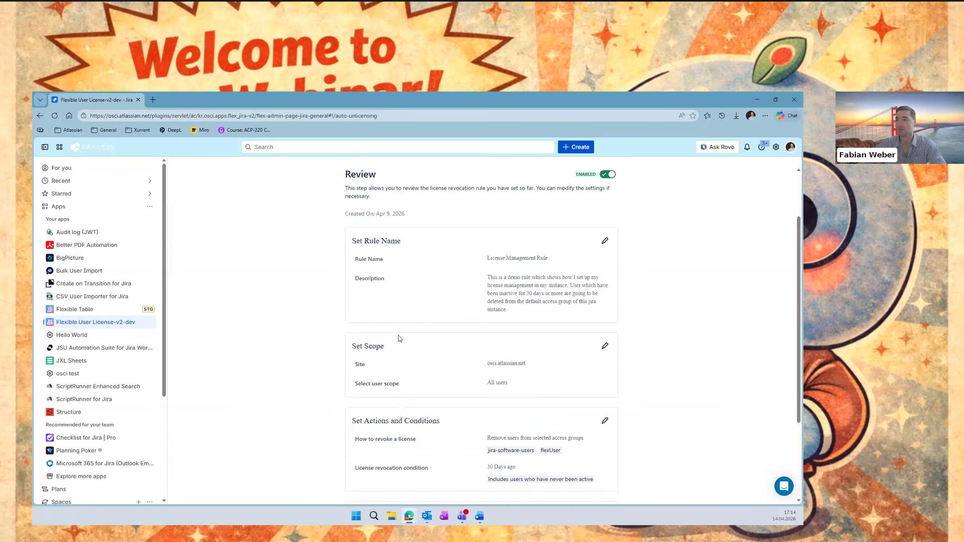
scroll(388, 290, up, 1)
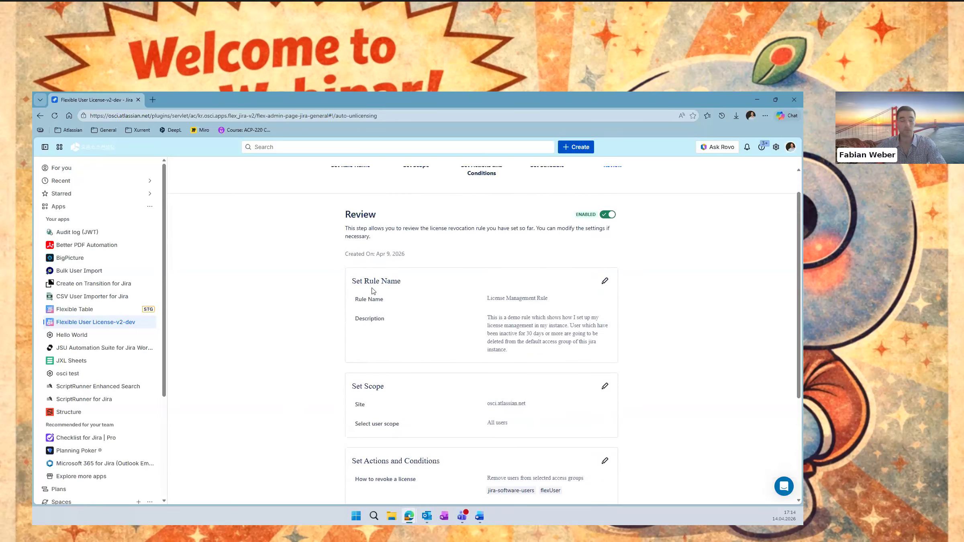
scroll(282, 366, down, 2)
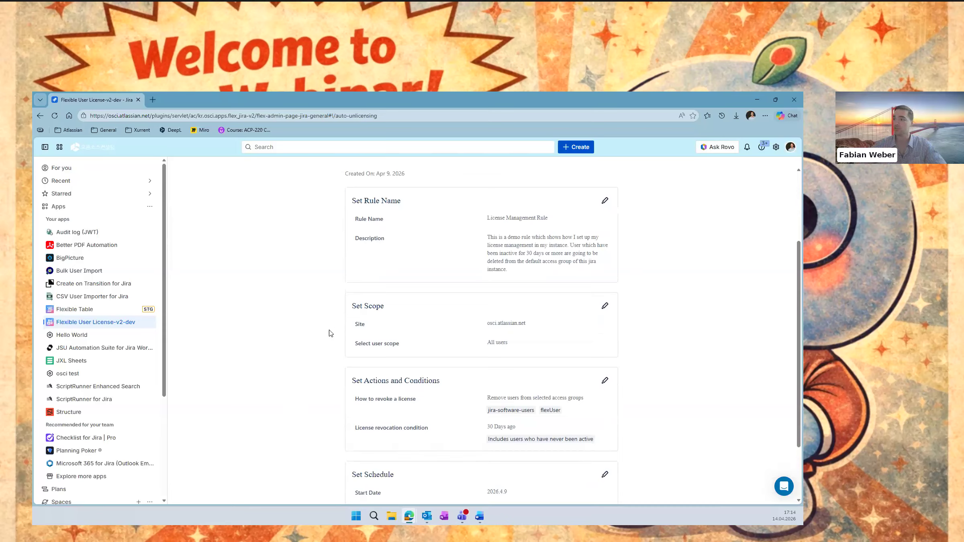
scroll(440, 361, down, 2)
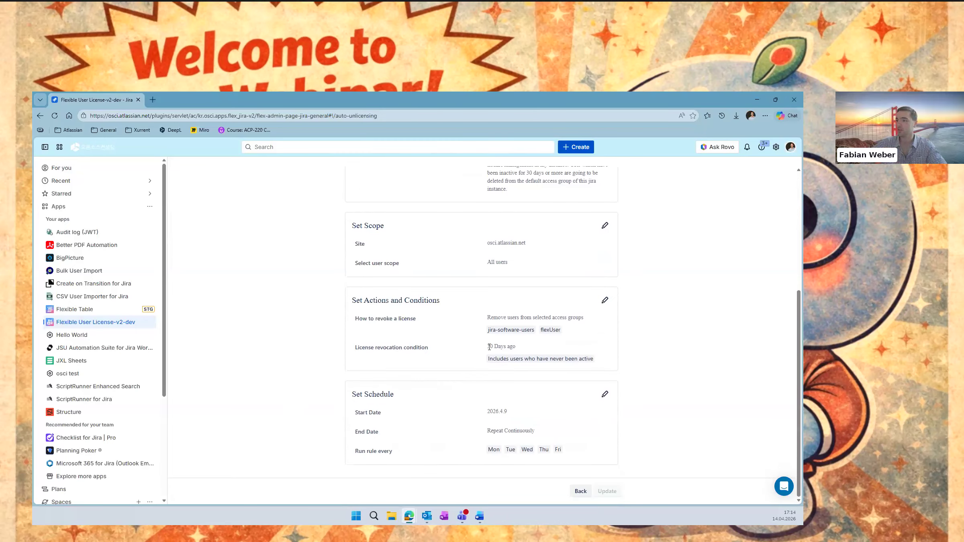
drag(491, 346, 507, 345)
drag(560, 348, 516, 330)
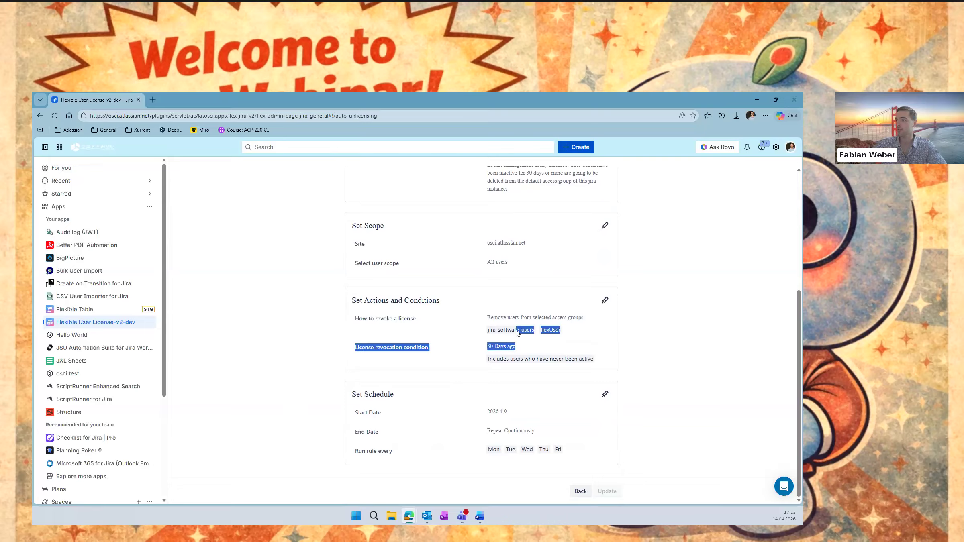
click(584, 351)
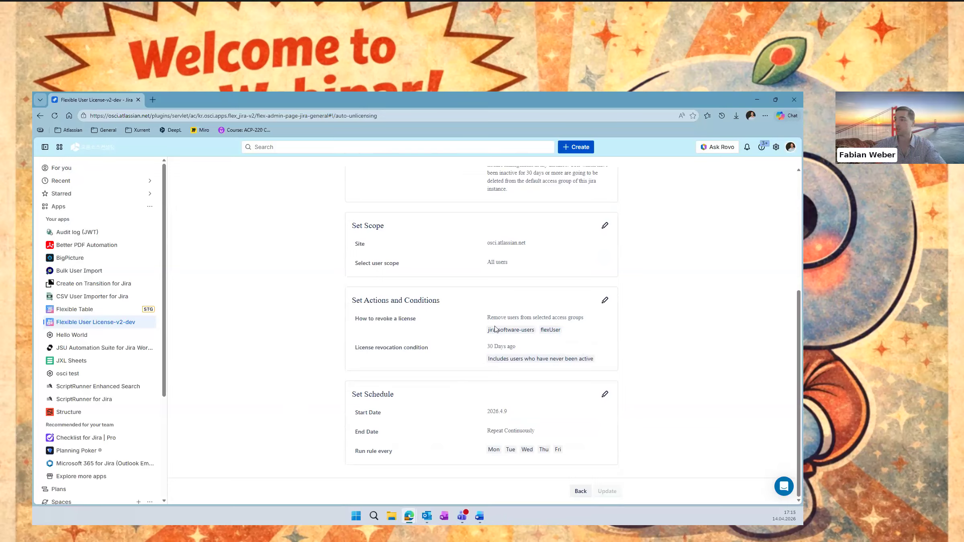
Edit the rule's actions and conditions to remove flexUser from the access groups used for license revocation.
click(605, 301)
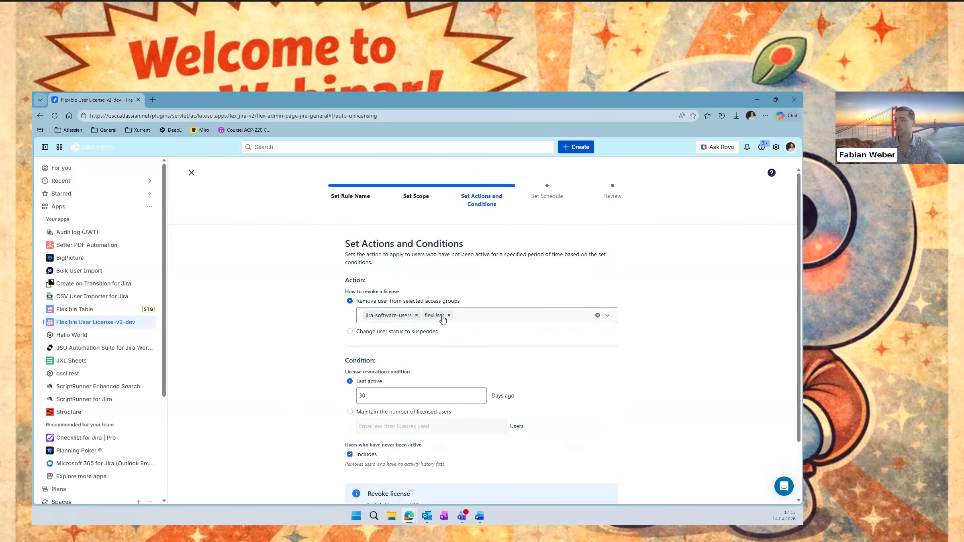
click(464, 318)
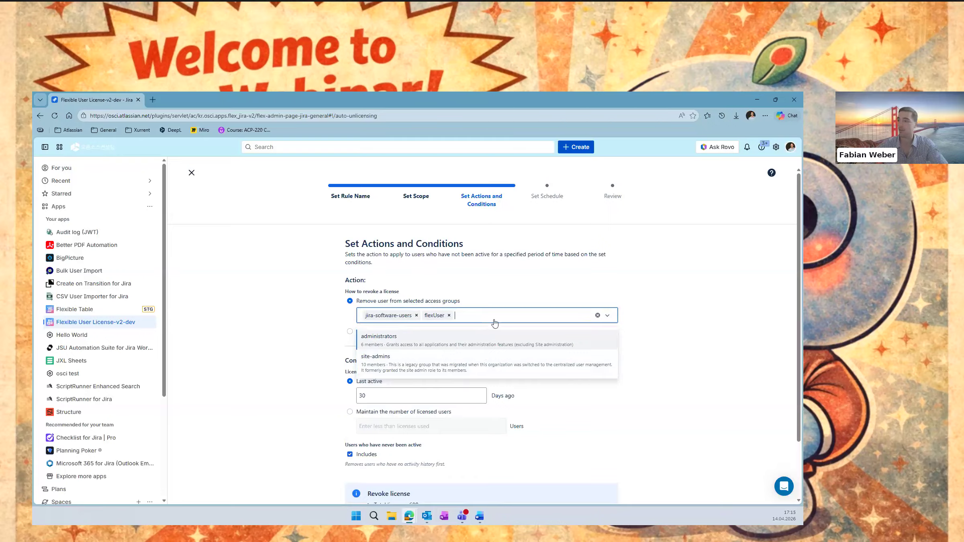
click(448, 316)
click(500, 289)
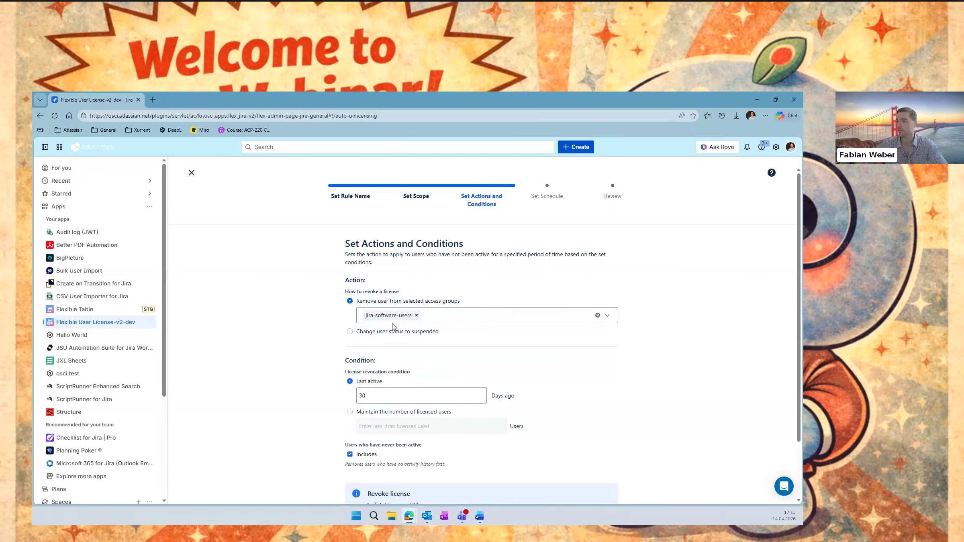
Continue through the schedule to the review and save the updated license rule.
scroll(392, 326, down, 2)
click(611, 494)
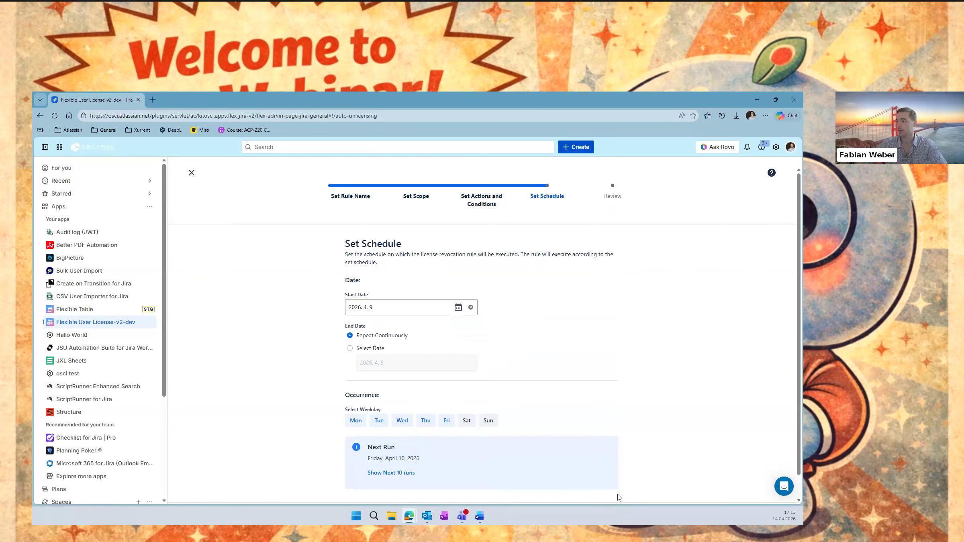
scroll(621, 496, down, 1)
click(618, 493)
scroll(617, 493, down, 5)
click(615, 493)
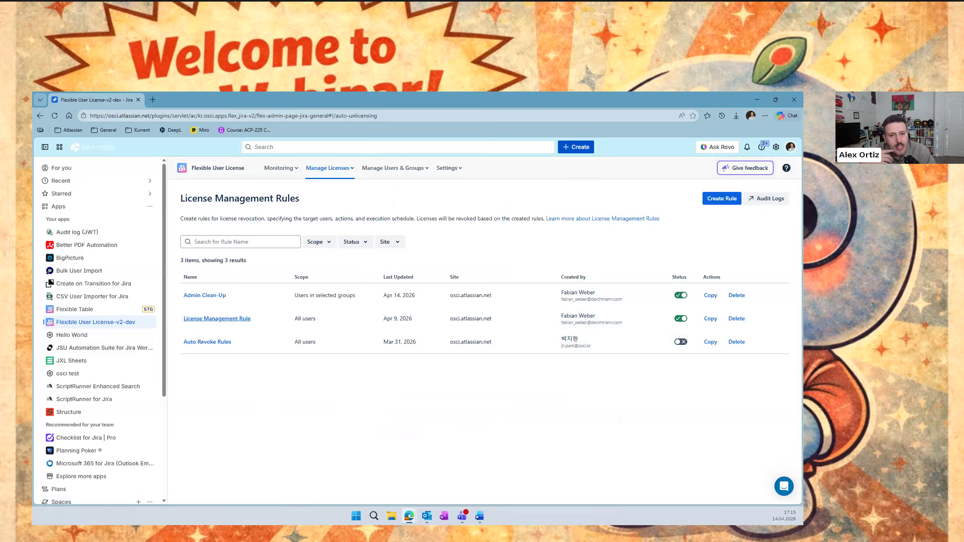
Reopen License Management Rule, check its saved settings, and open its actions and conditions for editing.
click(240, 319)
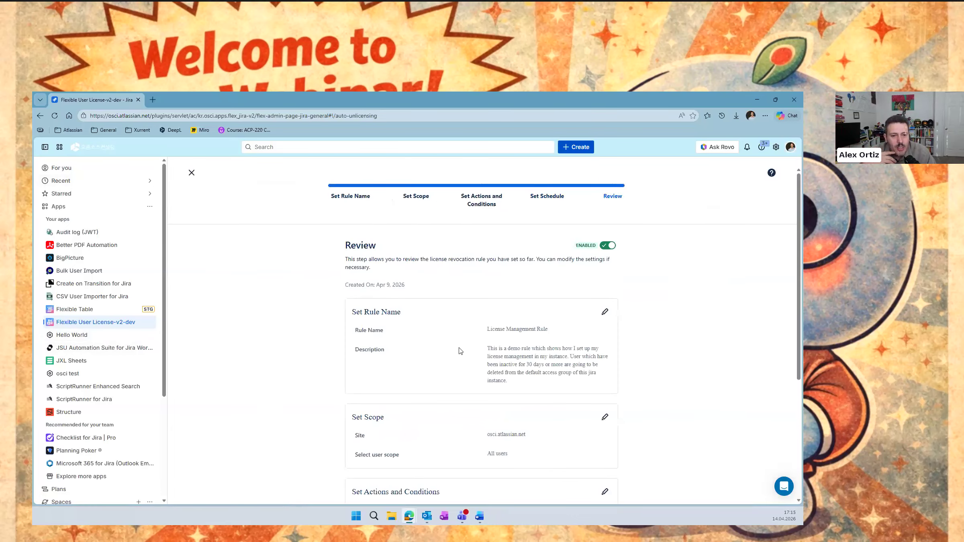
scroll(466, 345, down, 2)
scroll(467, 345, up, 1)
scroll(467, 347, down, 3)
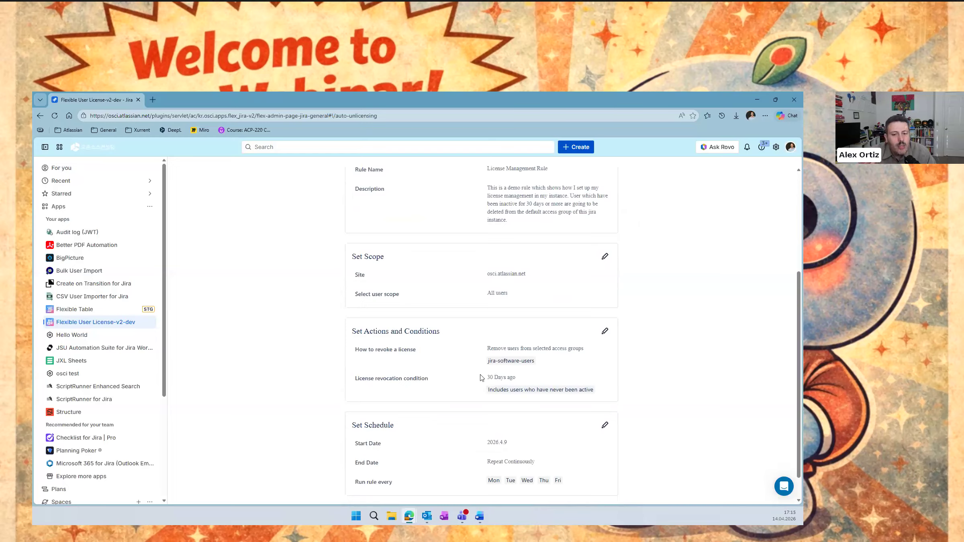
scroll(465, 392, down, 1)
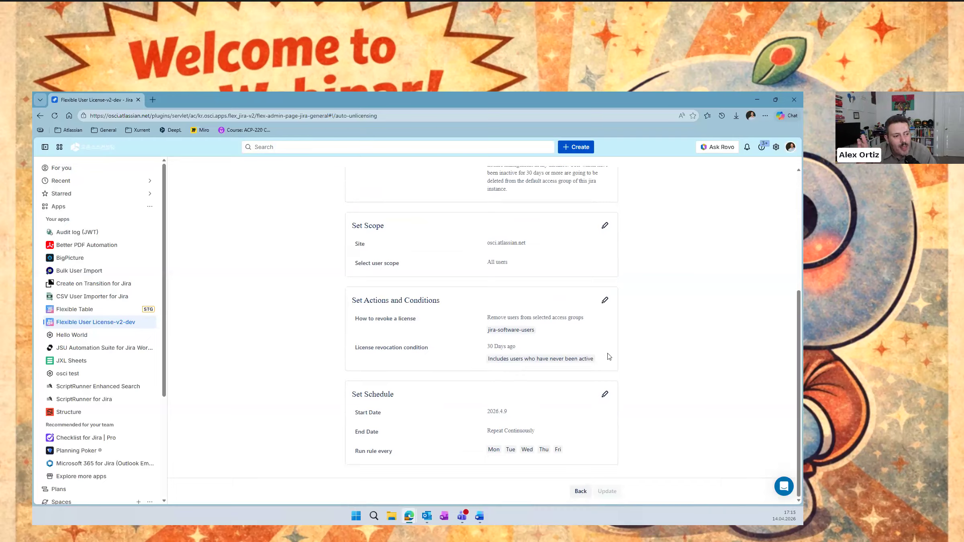
click(605, 301)
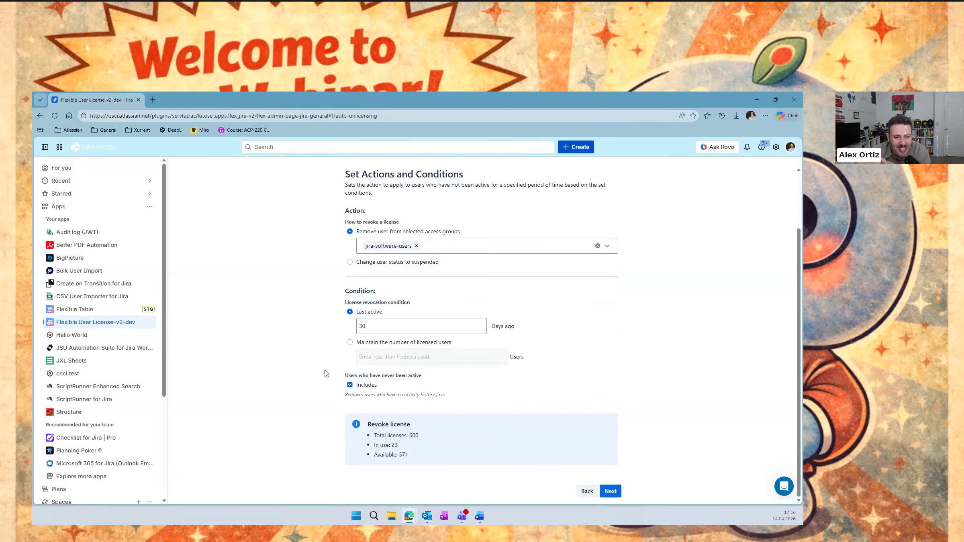
Examine the option for users who have never been active, switching its inclusion off and back on.
drag(339, 372, 403, 395)
click(501, 388)
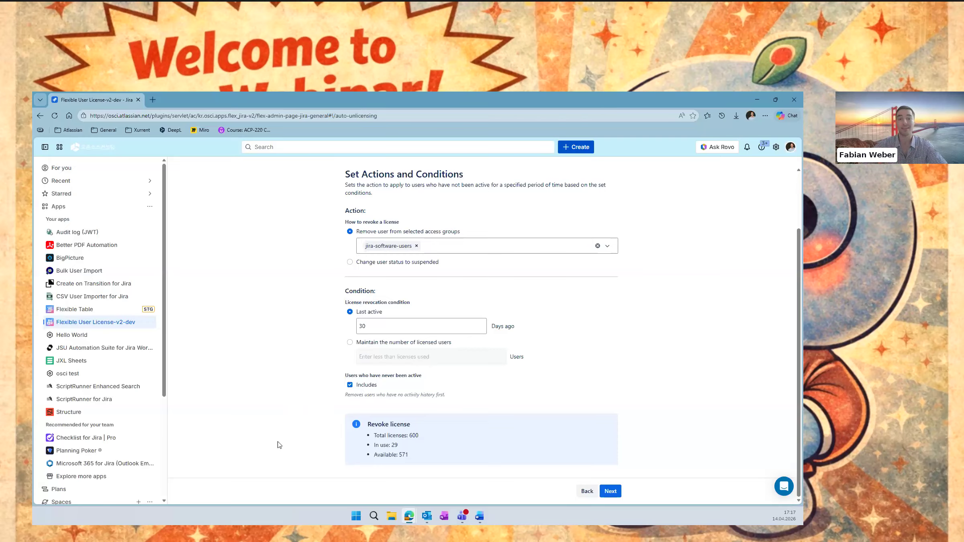
click(350, 385)
click(350, 385)
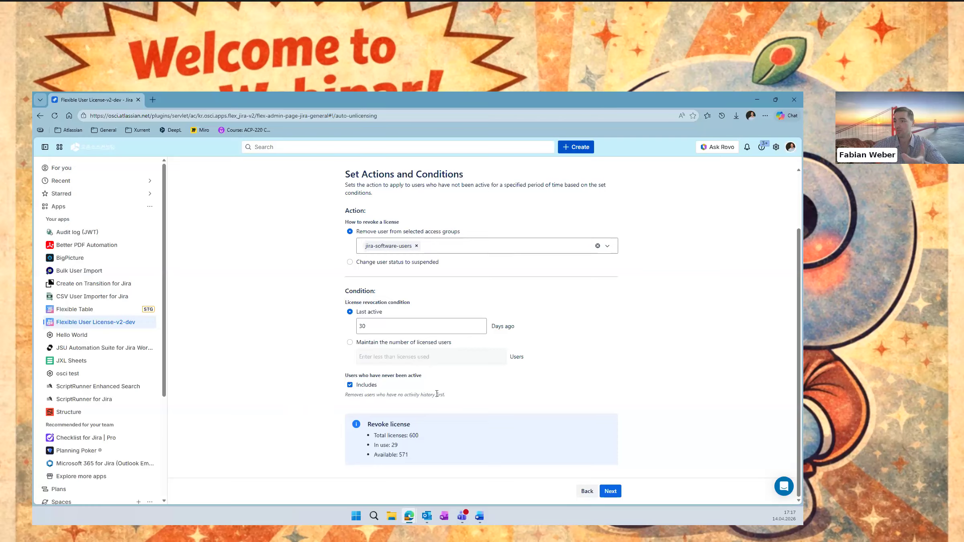
drag(415, 393, 454, 395)
click(503, 392)
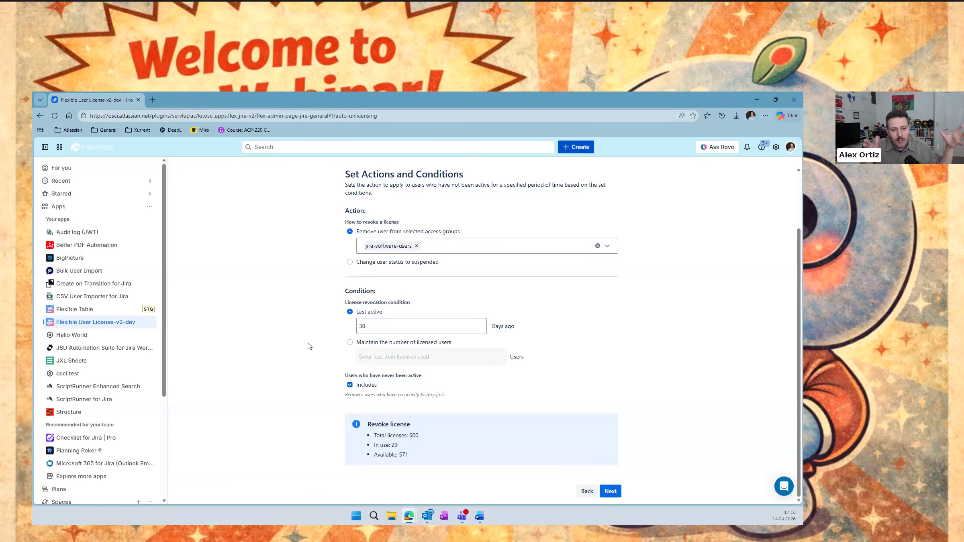
scroll(339, 333, up, 1)
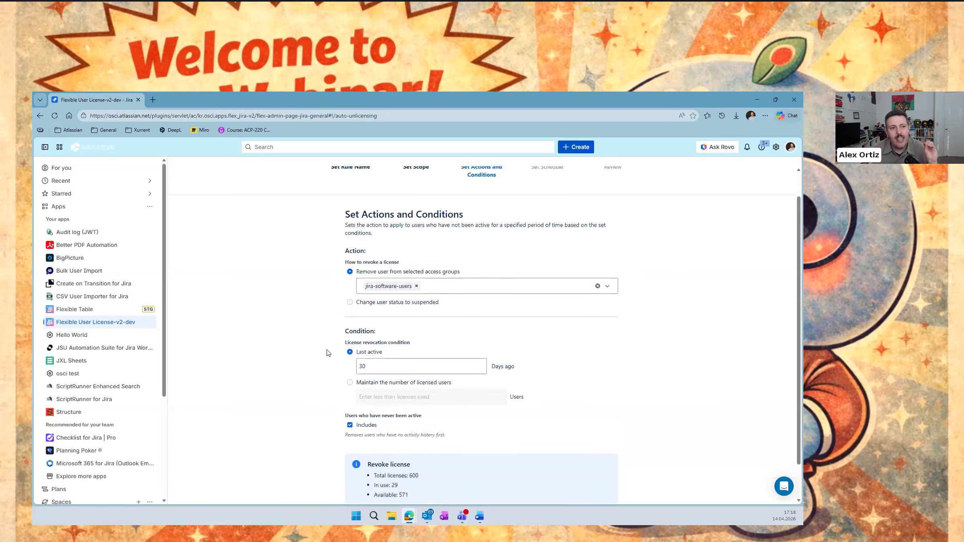
scroll(337, 351, down, 1)
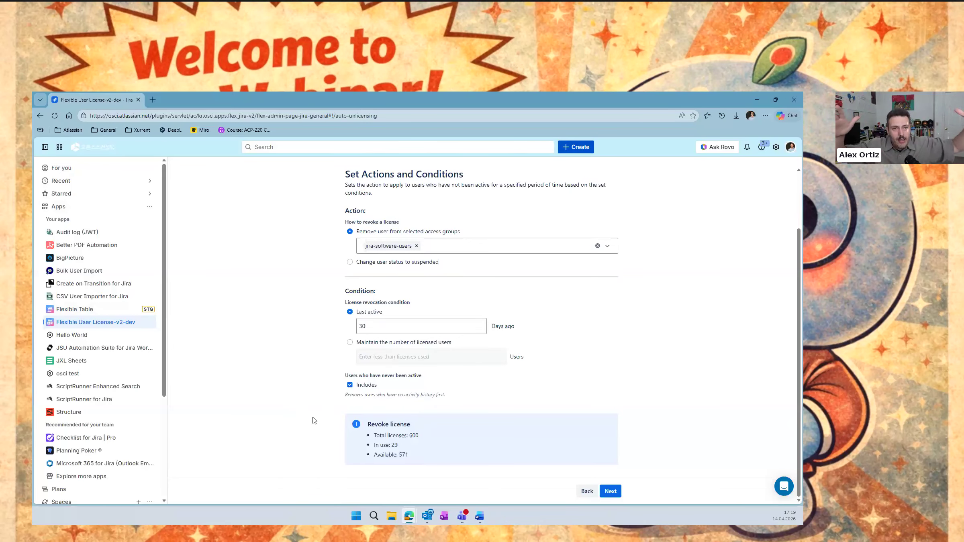
scroll(312, 402, up, 2)
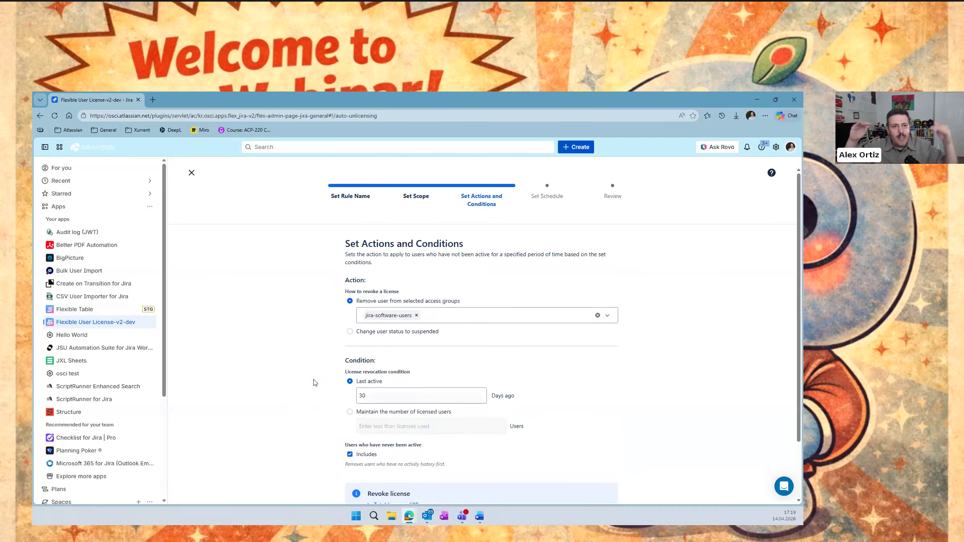
Leave the rule editor without saving and open the monitoring summary for Flexible User License.
click(192, 173)
click(583, 239)
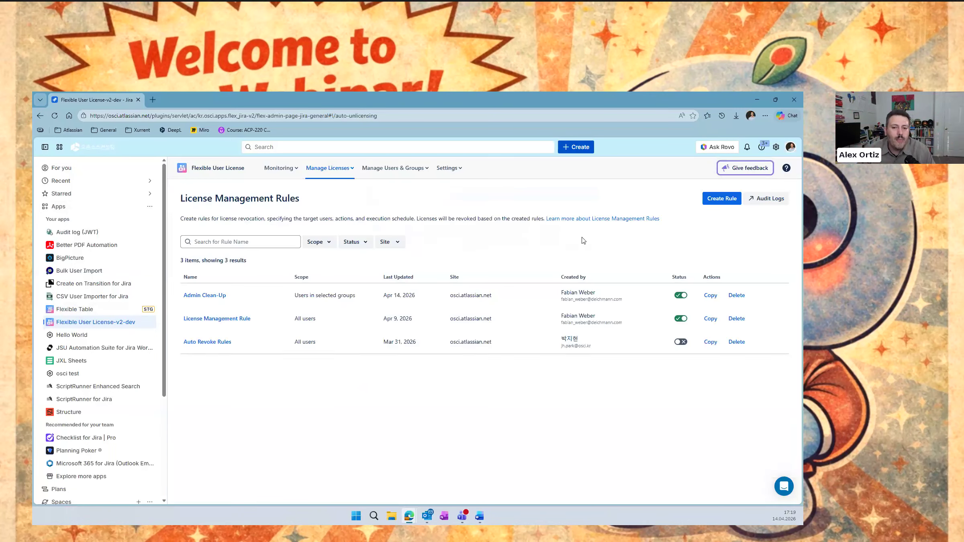
click(279, 168)
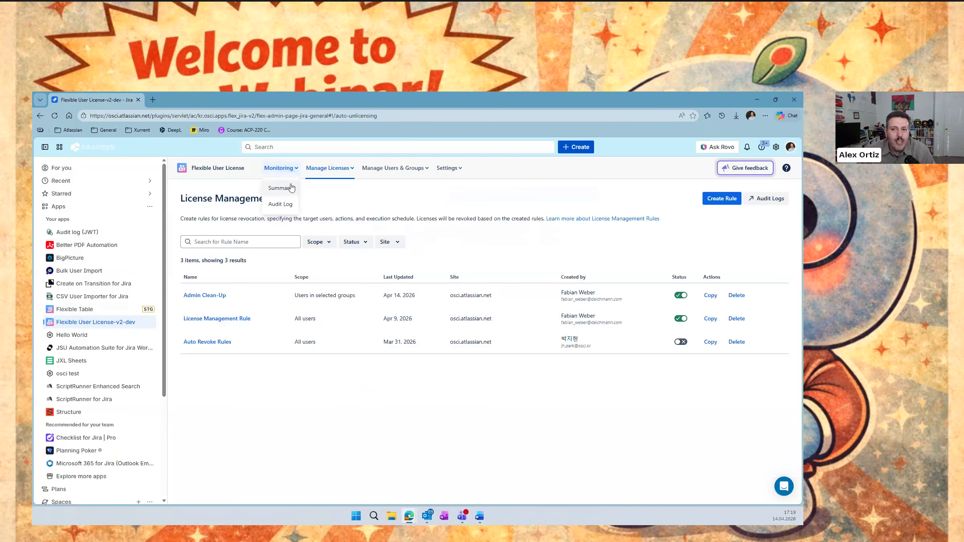
click(290, 188)
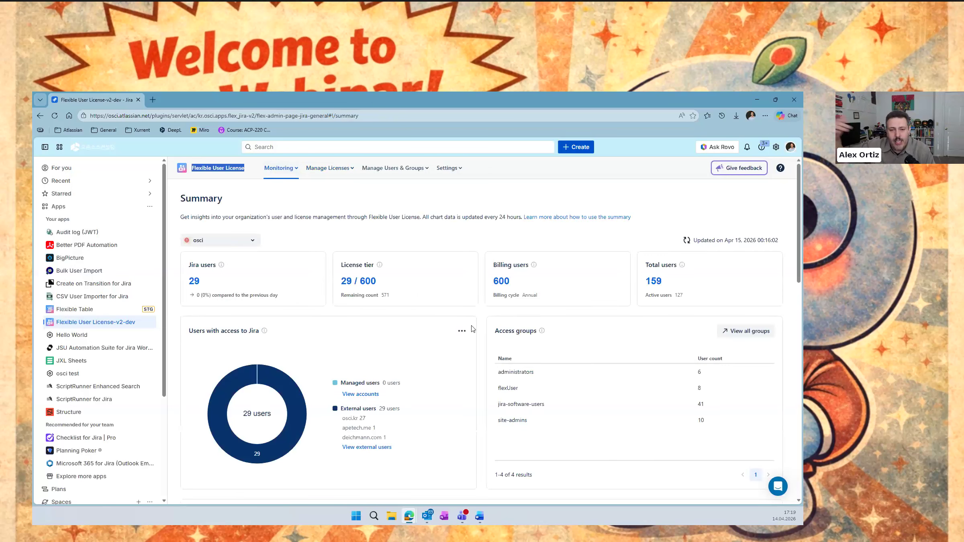
Examine the summary's Jira user and license figures, the access groups, and the managed licenses chart for the last 7 days.
scroll(473, 329, down, 1)
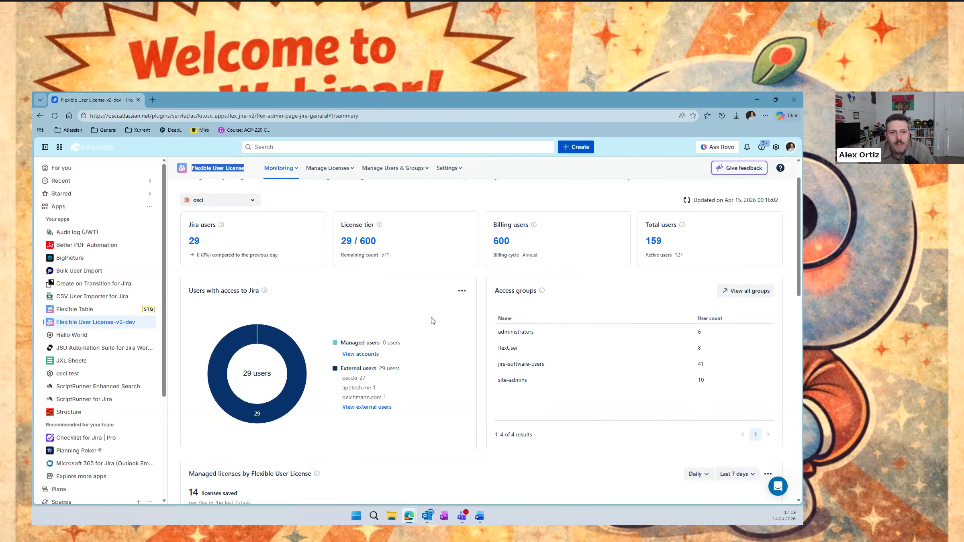
scroll(432, 320, up, 1)
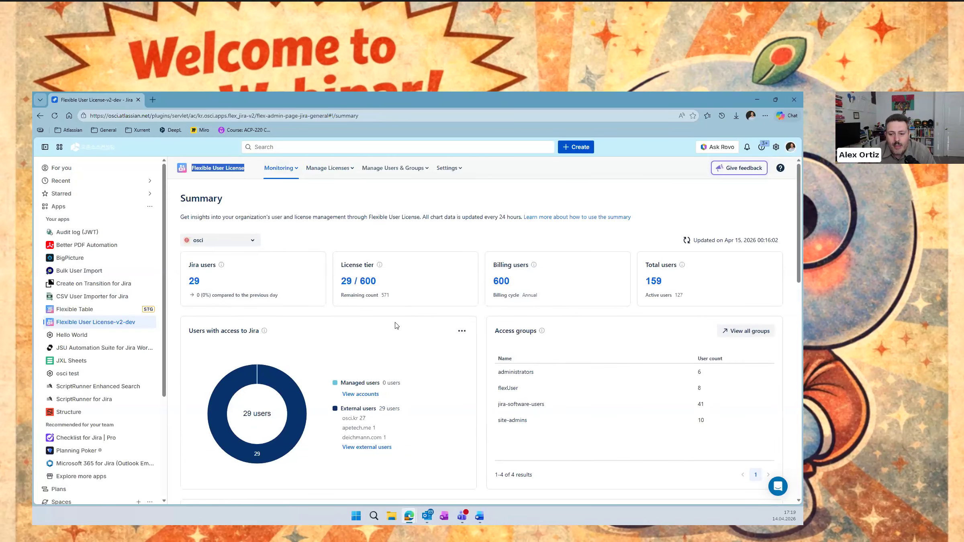
scroll(396, 325, down, 1)
scroll(446, 360, up, 1)
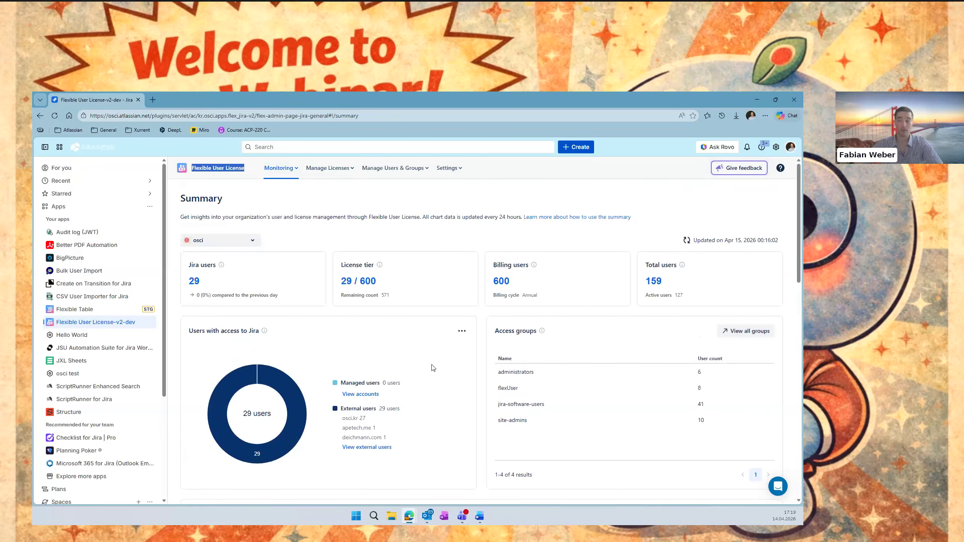
scroll(441, 361, down, 1)
scroll(437, 317, up, 1)
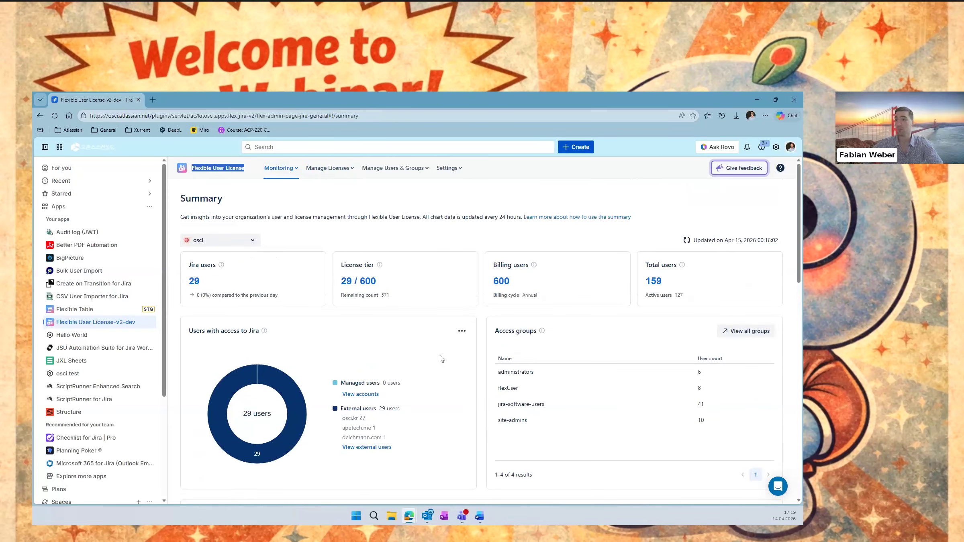
click(440, 290)
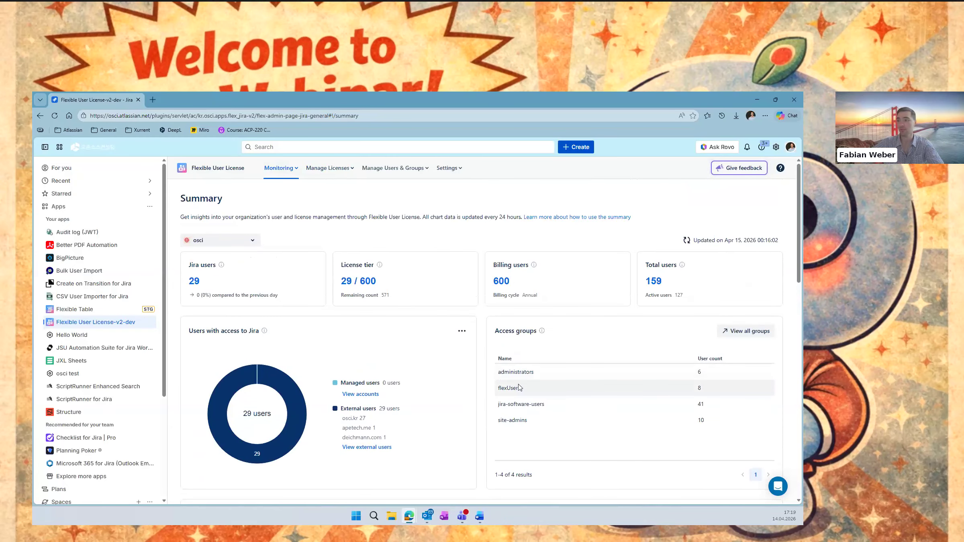
scroll(517, 380, down, 1)
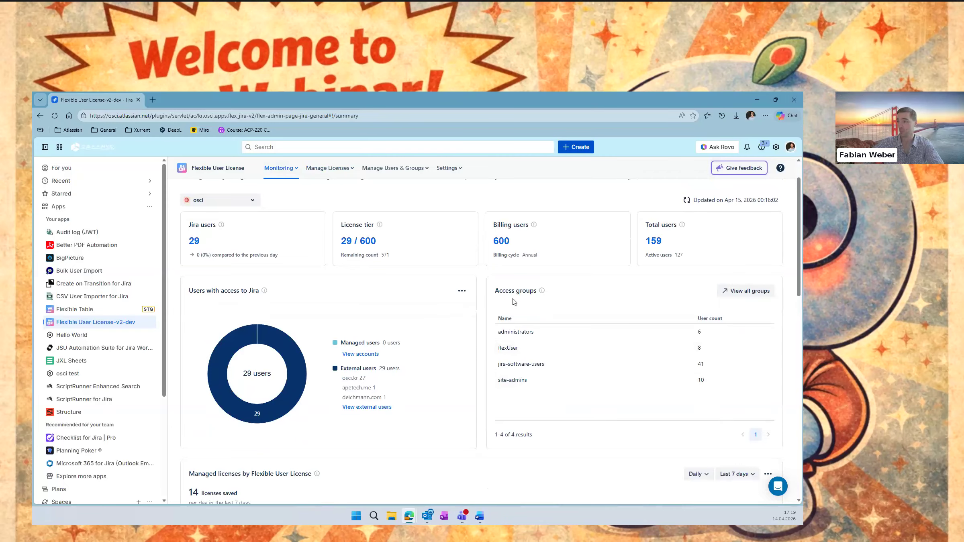
scroll(520, 297, up, 1)
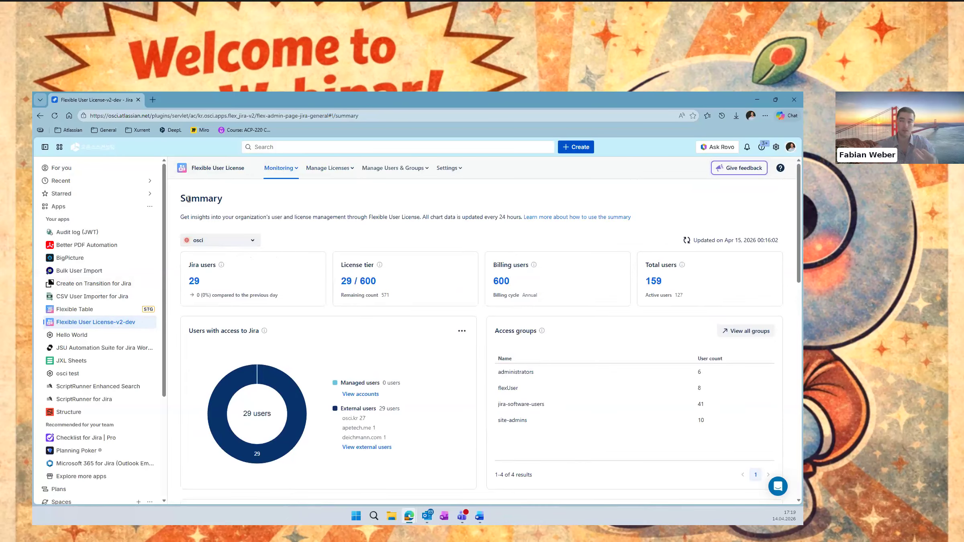
scroll(548, 341, down, 1)
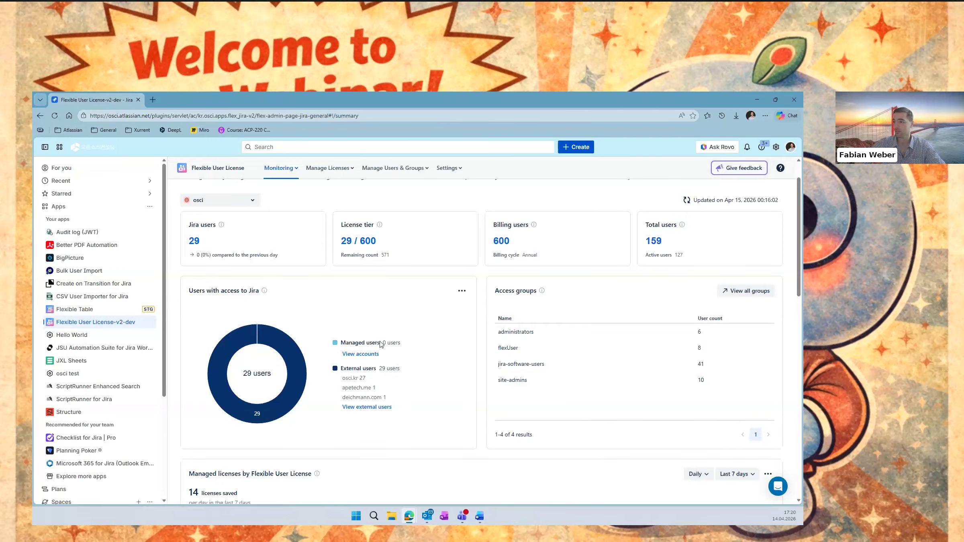
scroll(386, 370, down, 4)
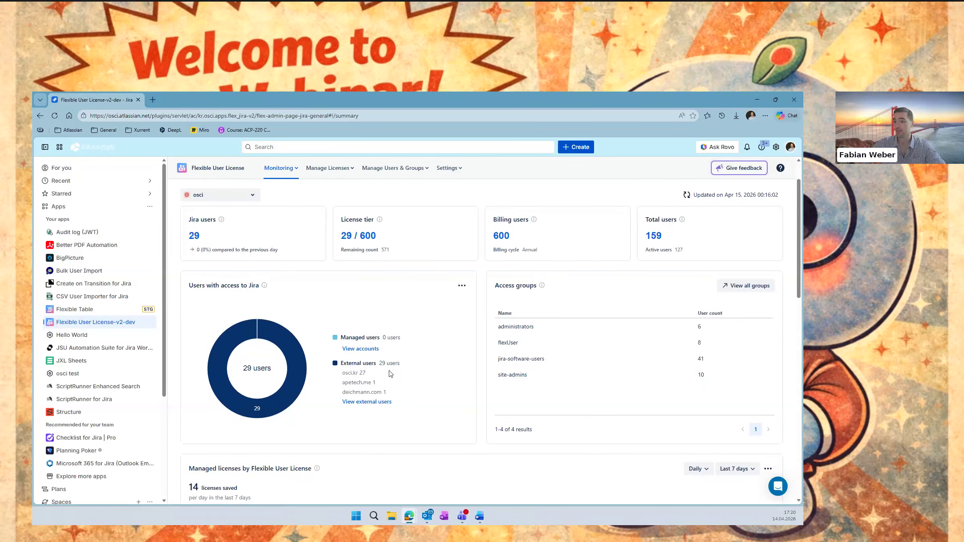
scroll(399, 298, down, 1)
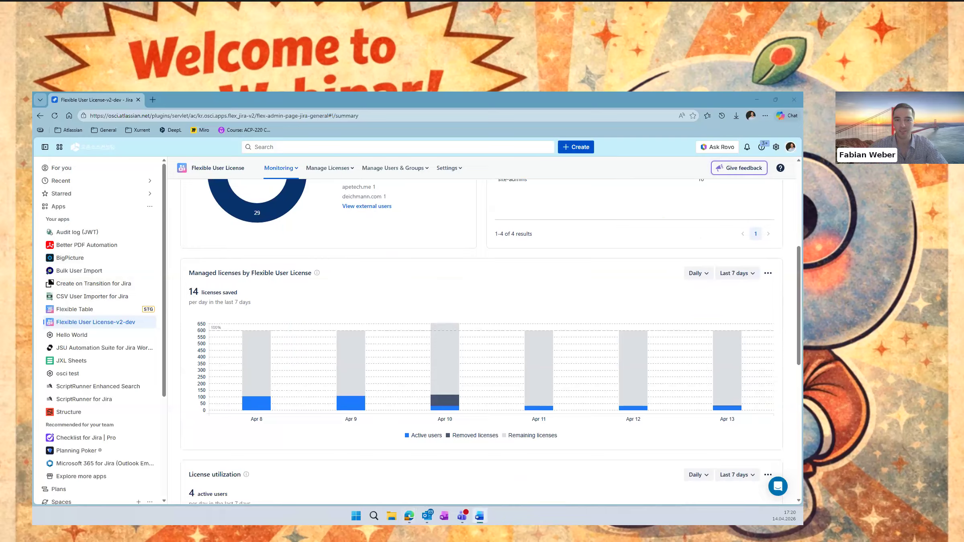
scroll(393, 248, up, 4)
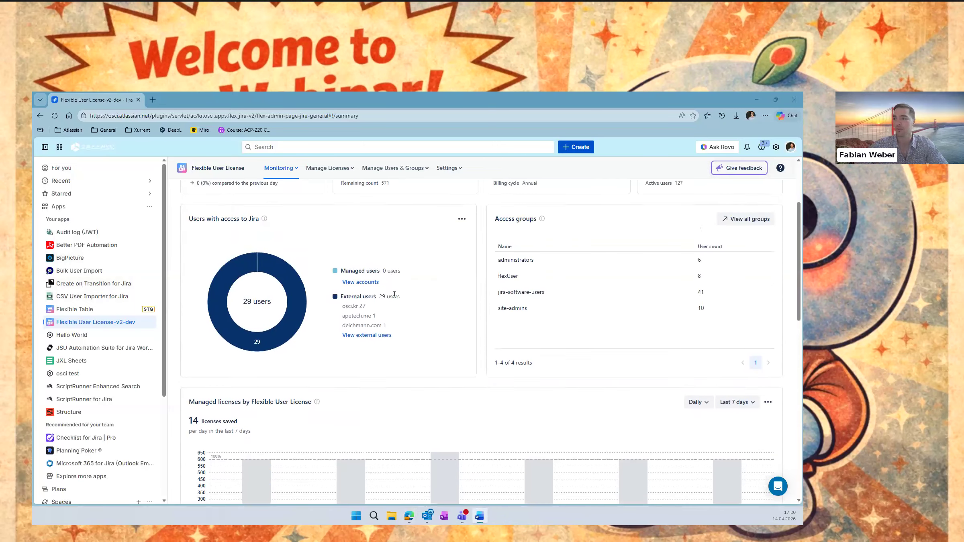
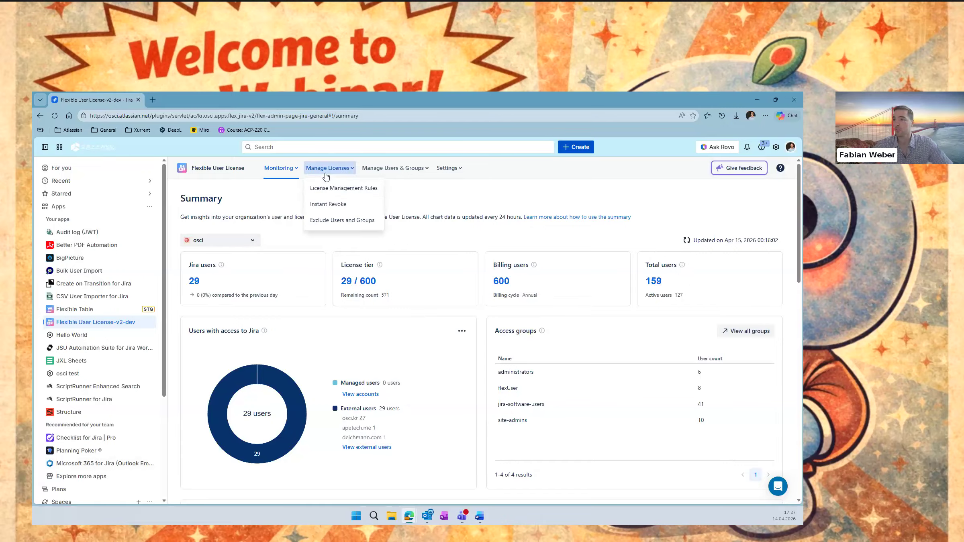
Open the Admin Clean-Up license management rule, check its saved settings, and open its scope for editing.
click(327, 189)
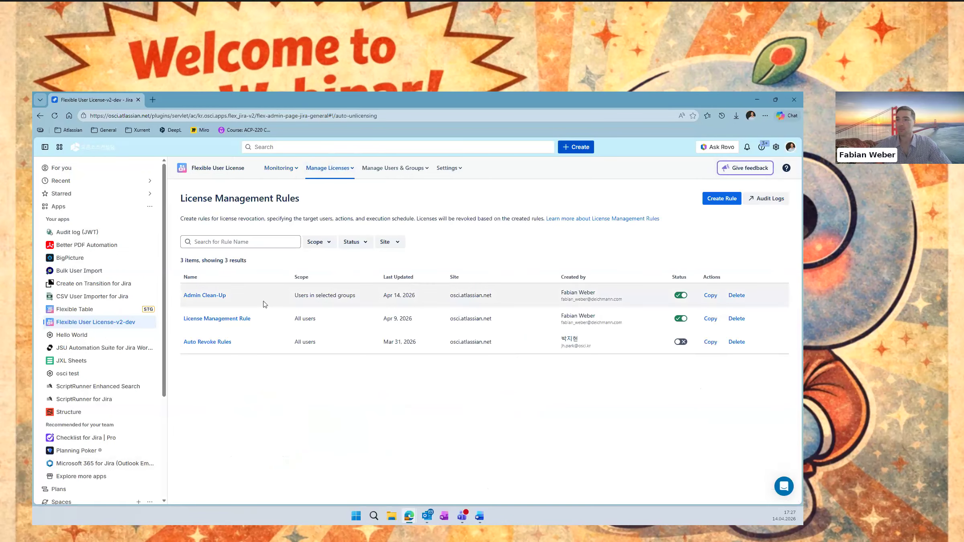
click(214, 297)
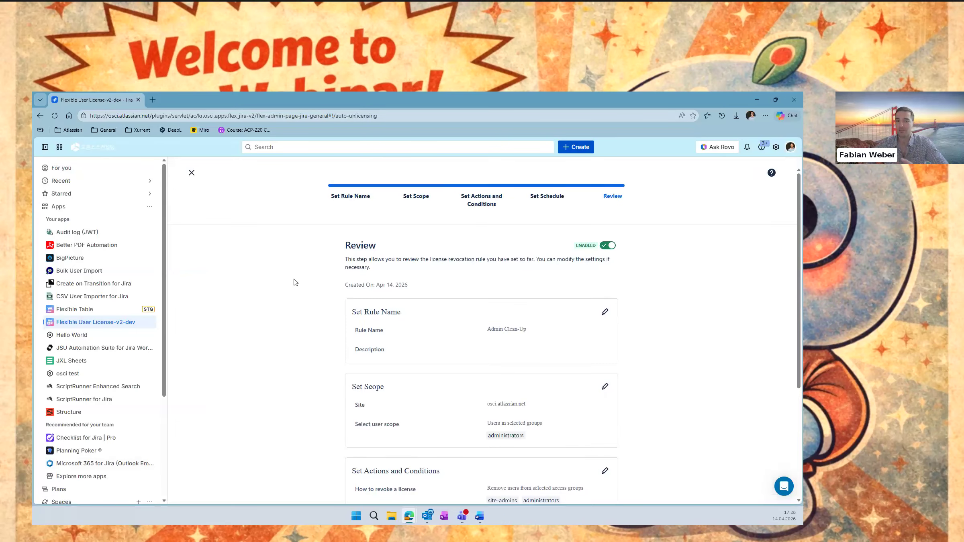
scroll(474, 321, down, 4)
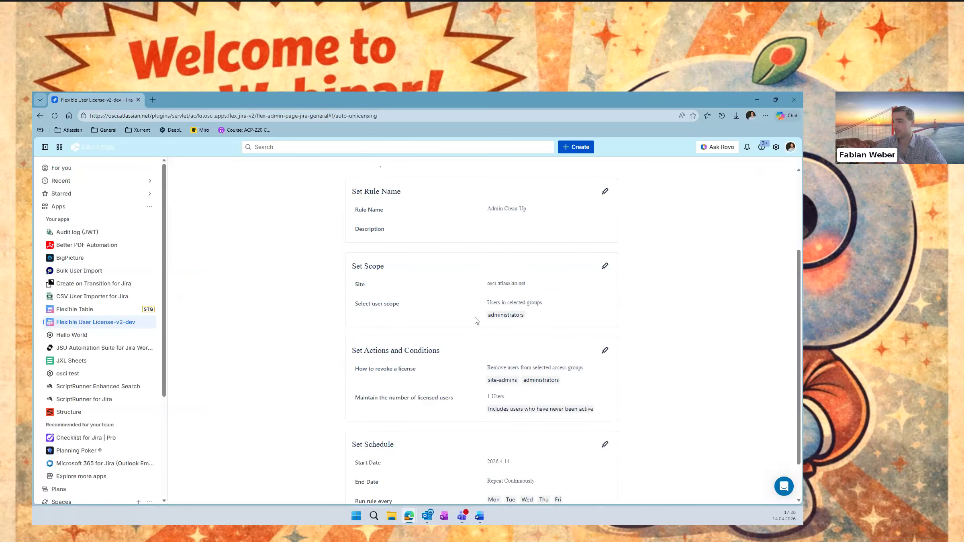
scroll(468, 260, up, 2)
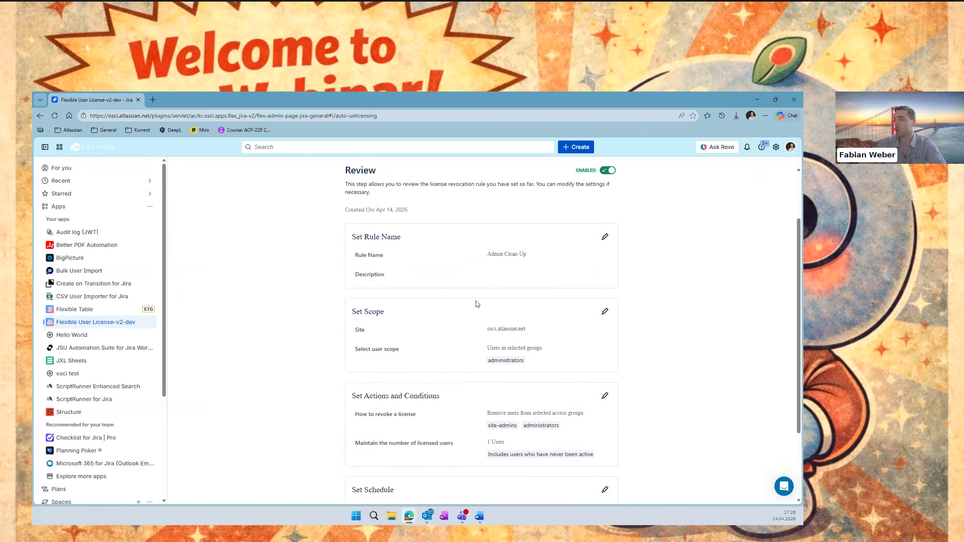
click(602, 305)
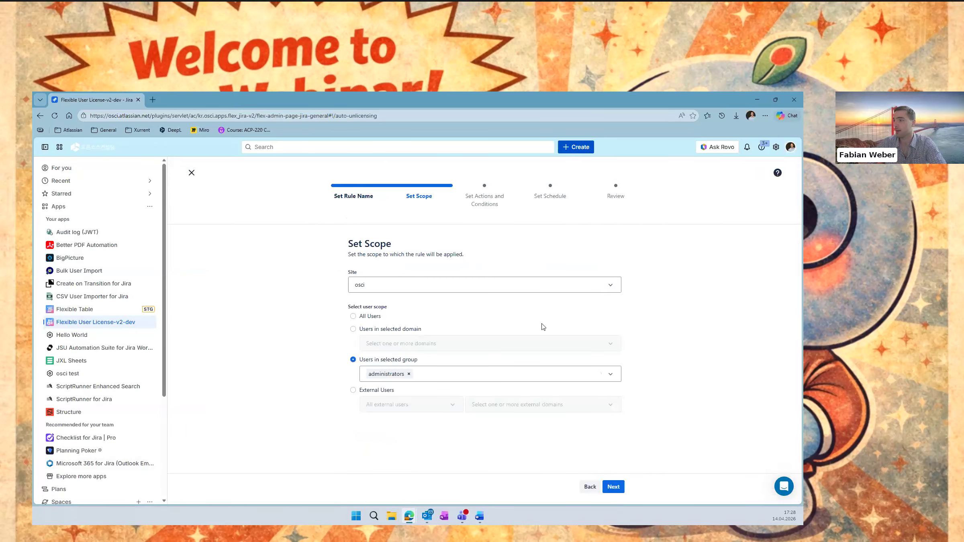
Try the All Users scope, then return to users in a selected group and choose the administrators group again.
click(354, 317)
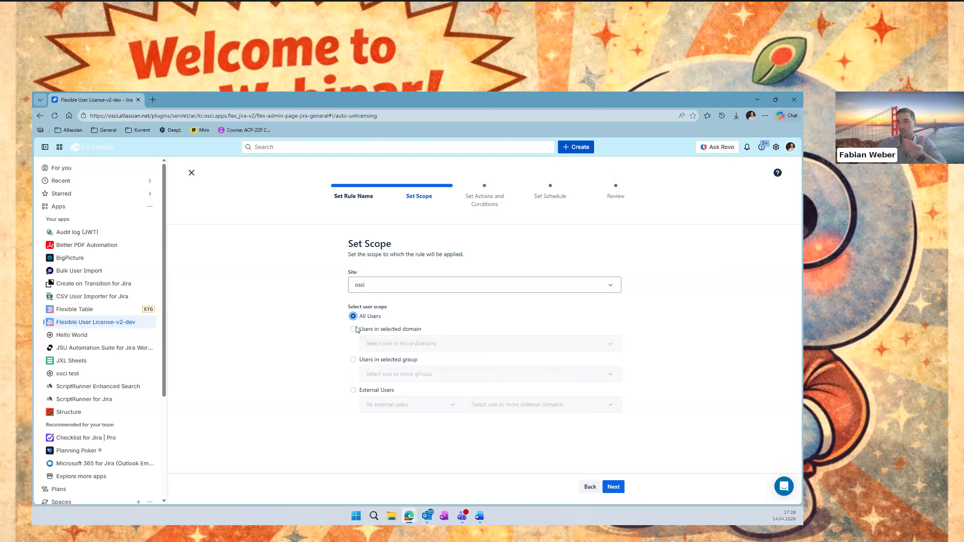
click(354, 360)
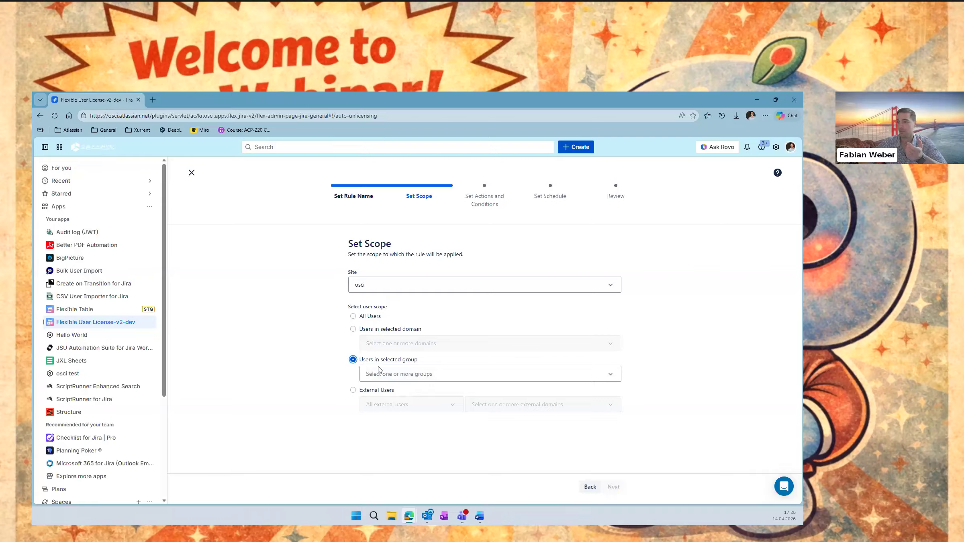
click(407, 376)
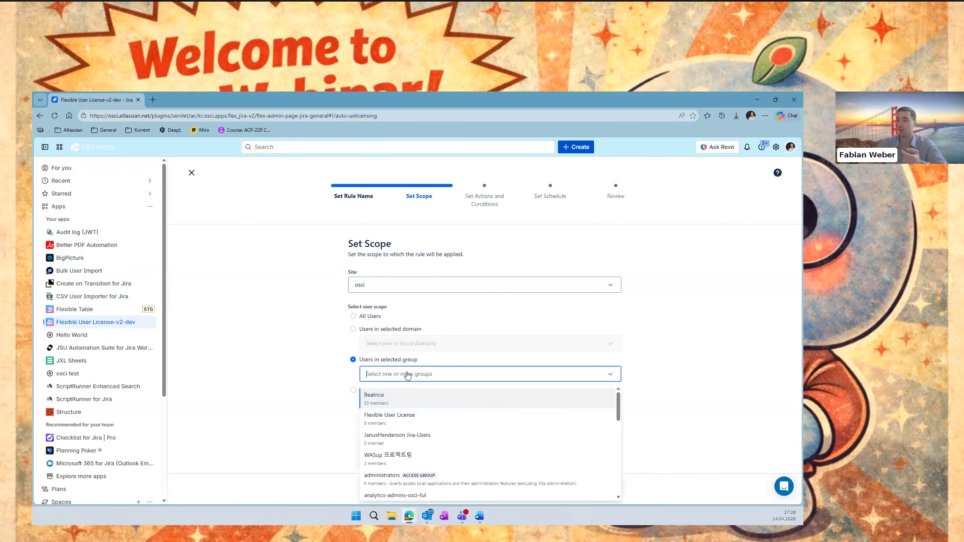
scroll(432, 420, down, 3)
scroll(432, 420, up, 3)
scroll(432, 420, down, 5)
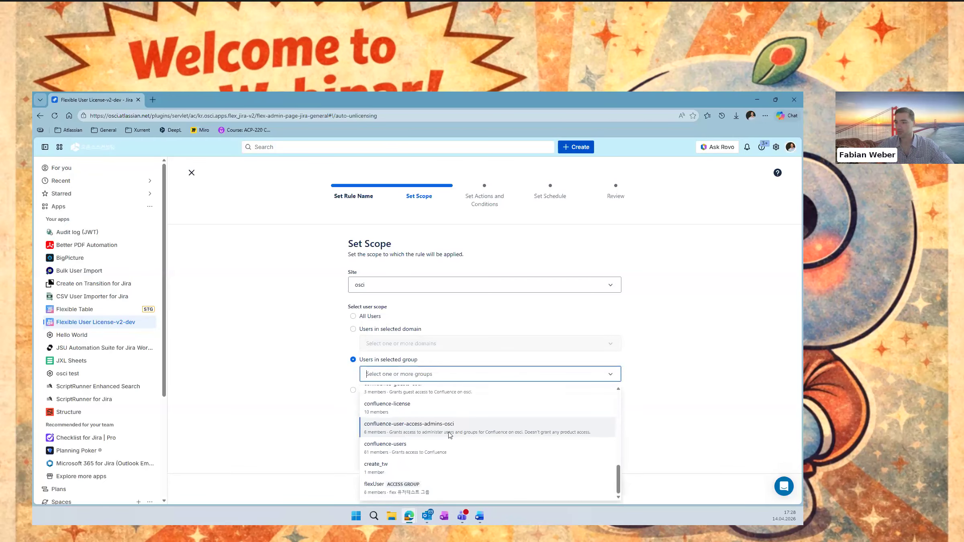
text(admi)
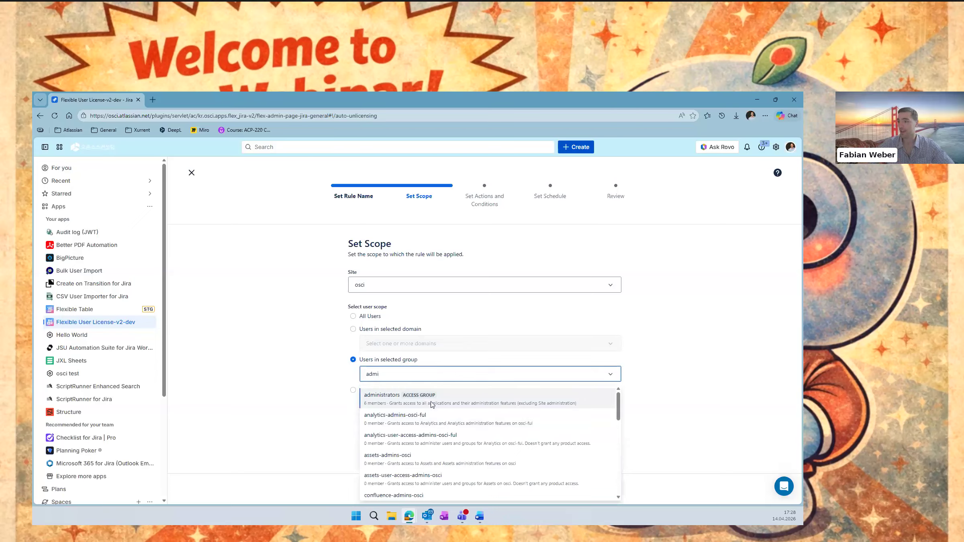
click(432, 403)
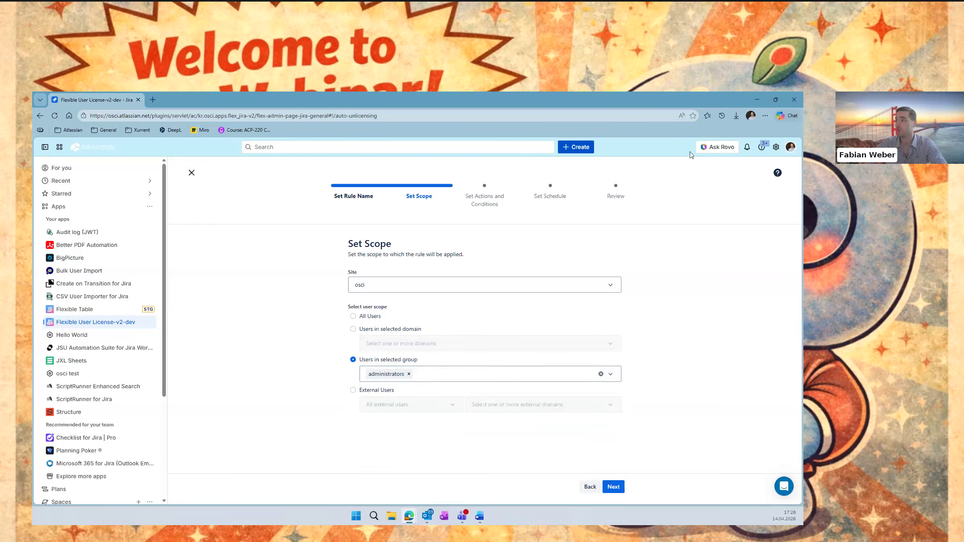
Check which other groups could be added to the rule's scope alongside administrators.
click(443, 378)
click(446, 378)
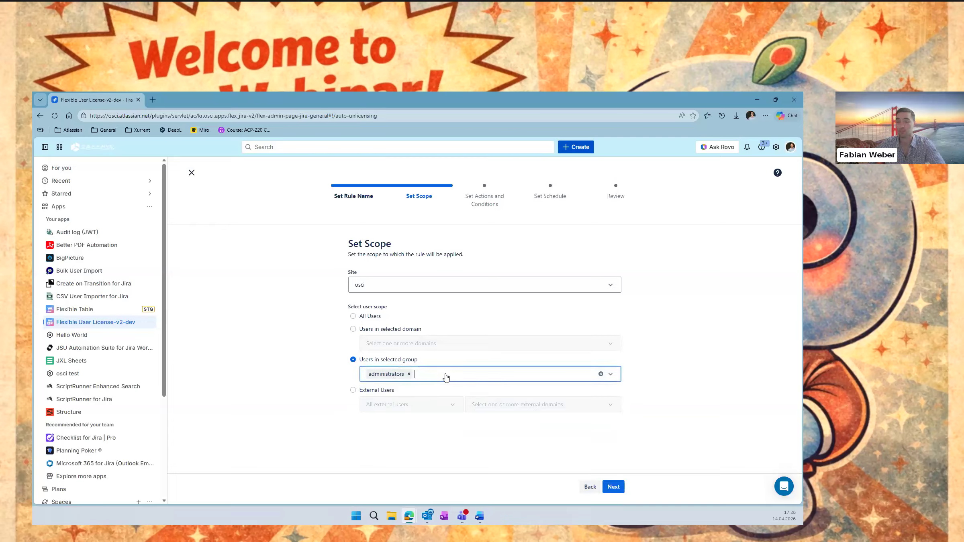
click(299, 372)
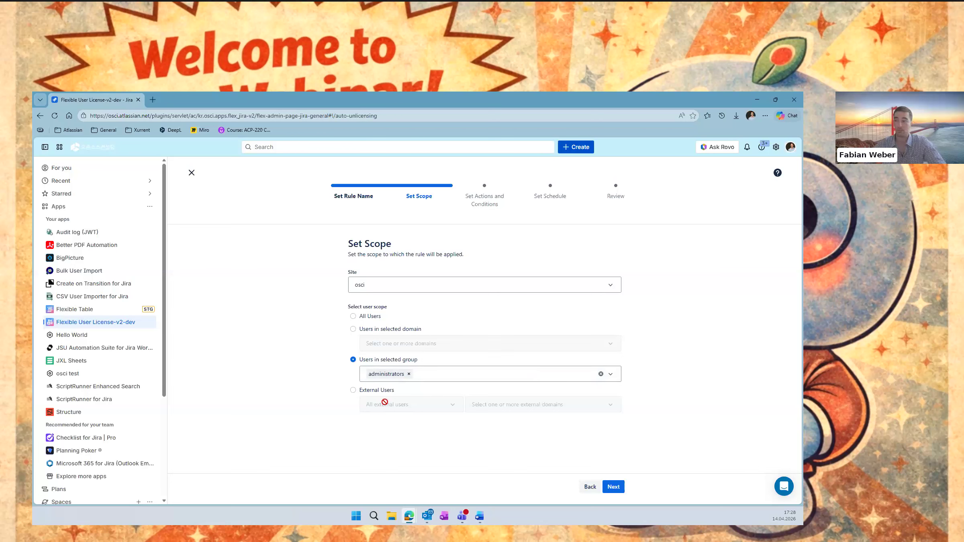
click(449, 380)
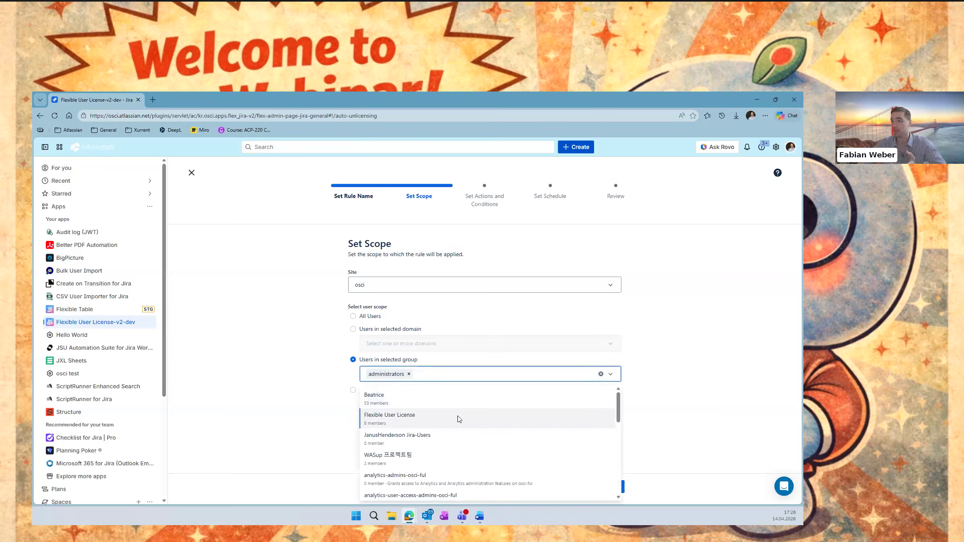
click(298, 418)
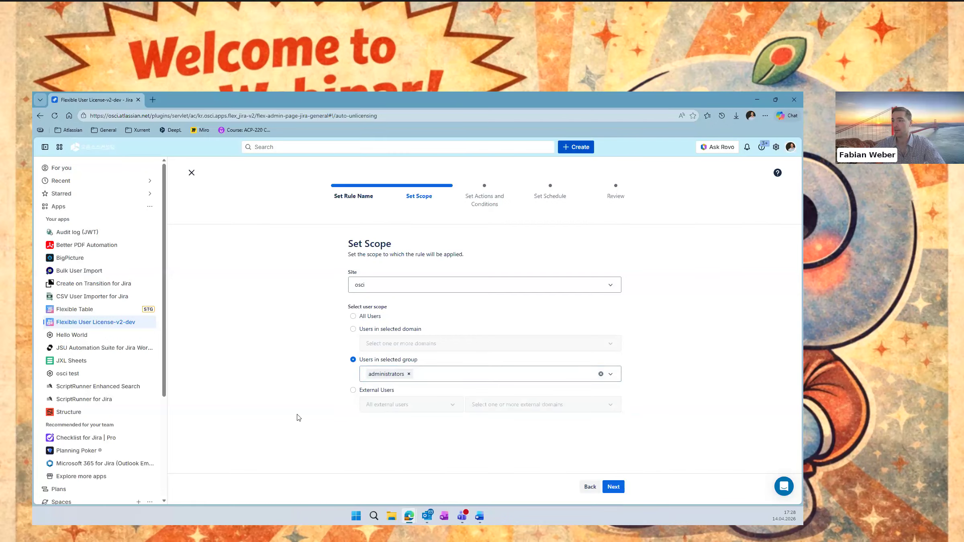
Continue to the actions and conditions and set the license revocation condition to last active 60 days ago.
click(618, 494)
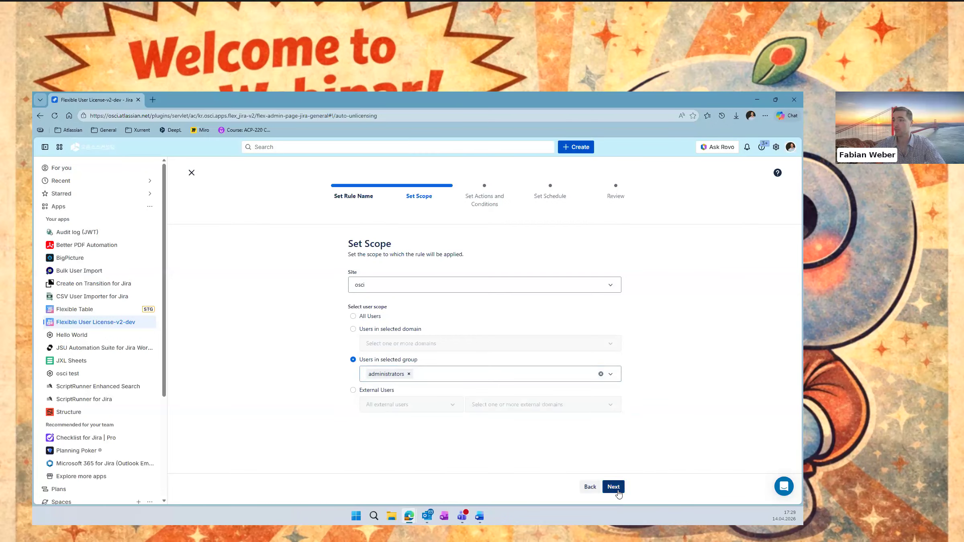
scroll(606, 368, down, 2)
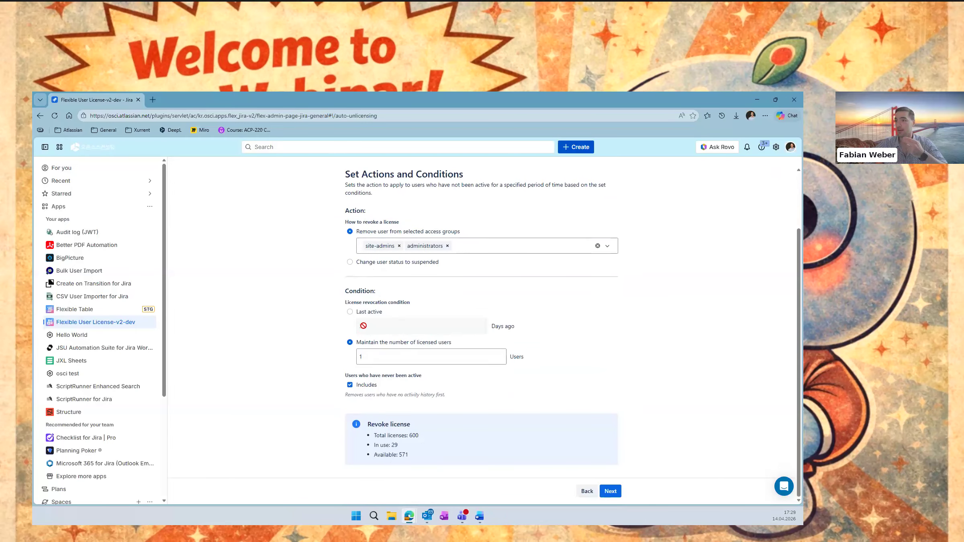
click(350, 312)
drag(366, 326, 358, 328)
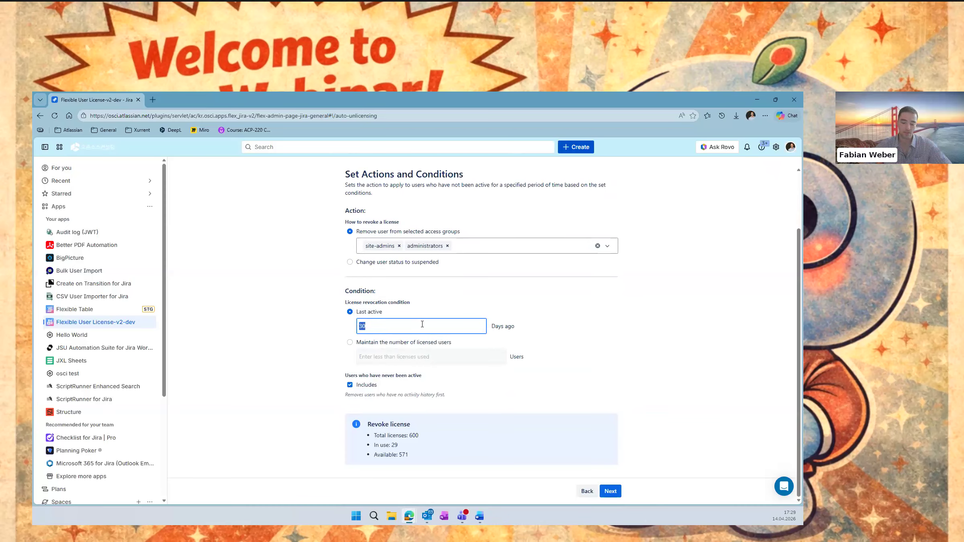
text(60)
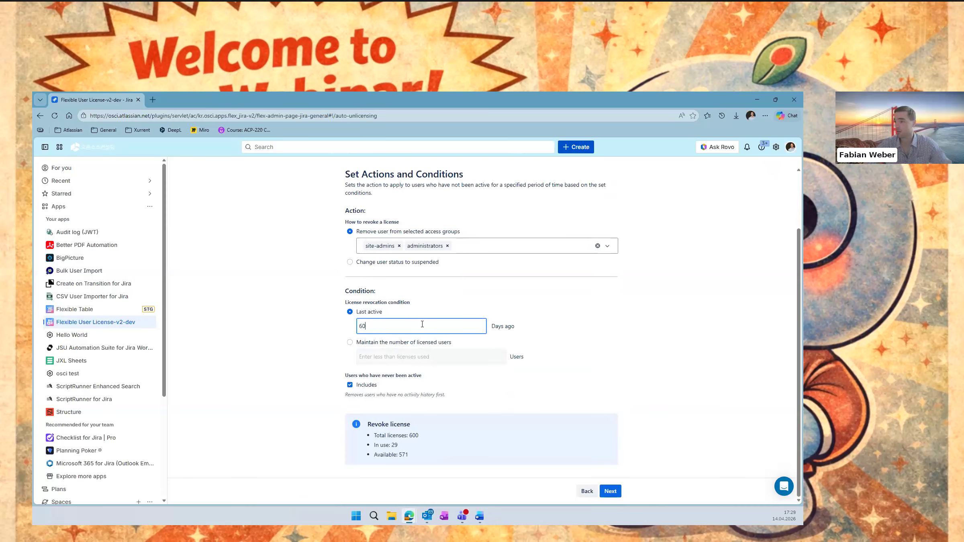
click(314, 322)
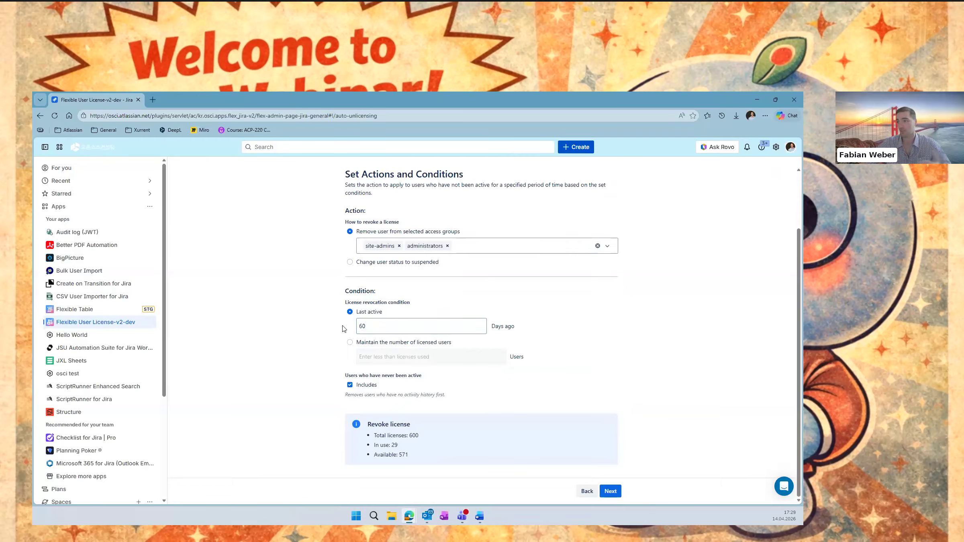
Check which further access groups could be added to the license revocation action besides site-admins and administrators.
scroll(628, 334, up, 2)
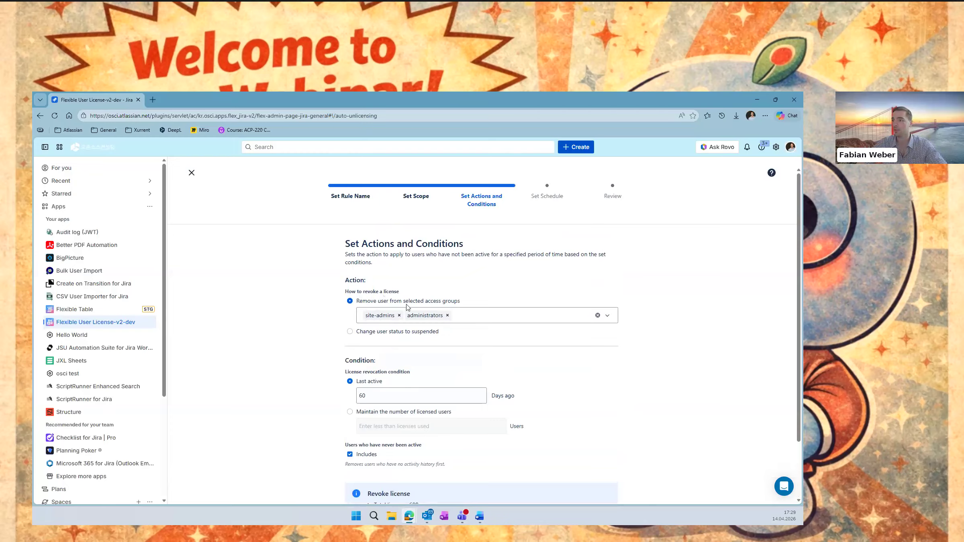
drag(372, 305, 471, 299)
click(464, 288)
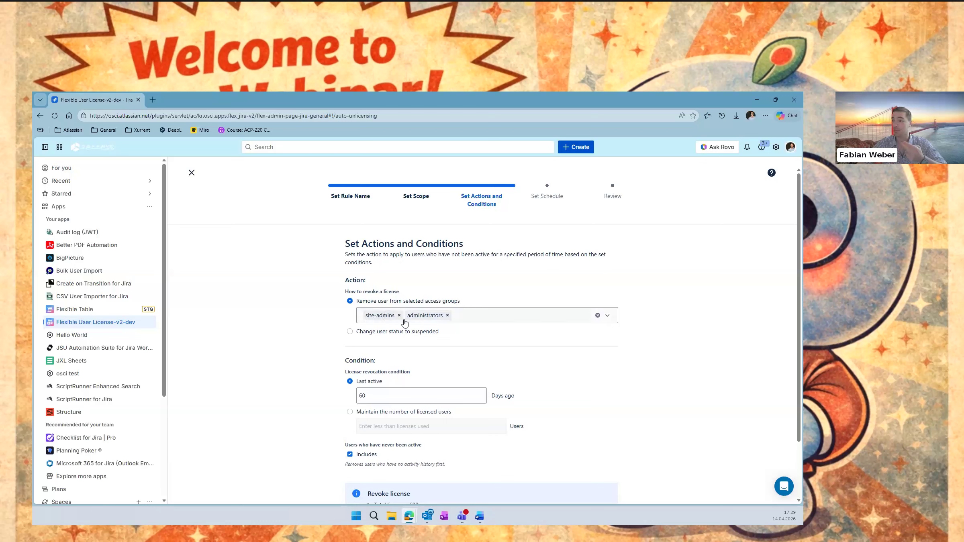
click(492, 320)
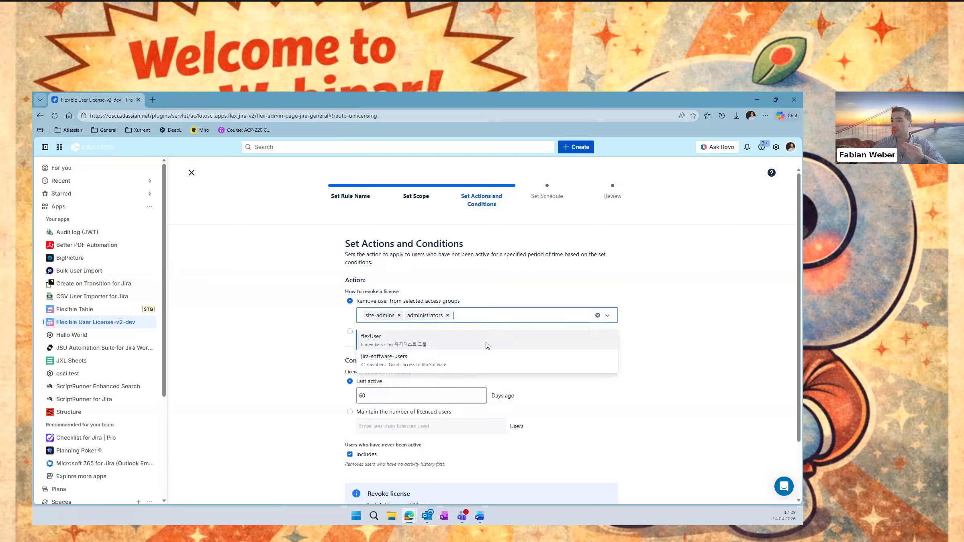
click(518, 298)
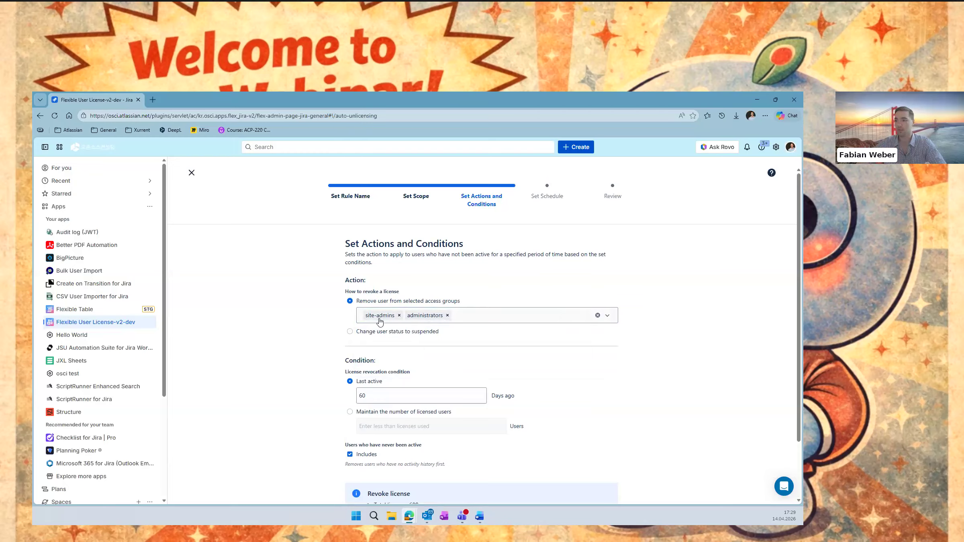
Go back to the rule's scope, compare its user group with the revocation access groups, and return to the actions and conditions.
scroll(273, 276, down, 2)
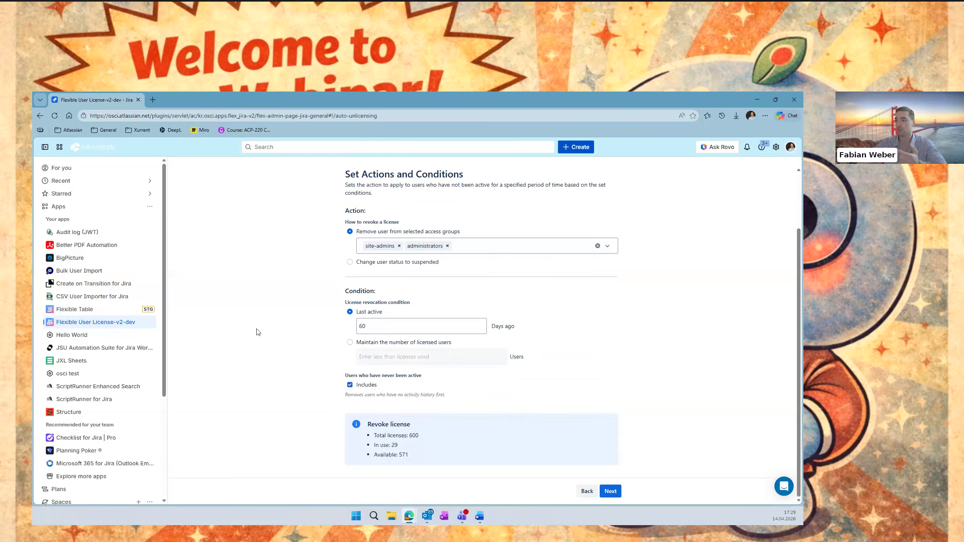
click(593, 494)
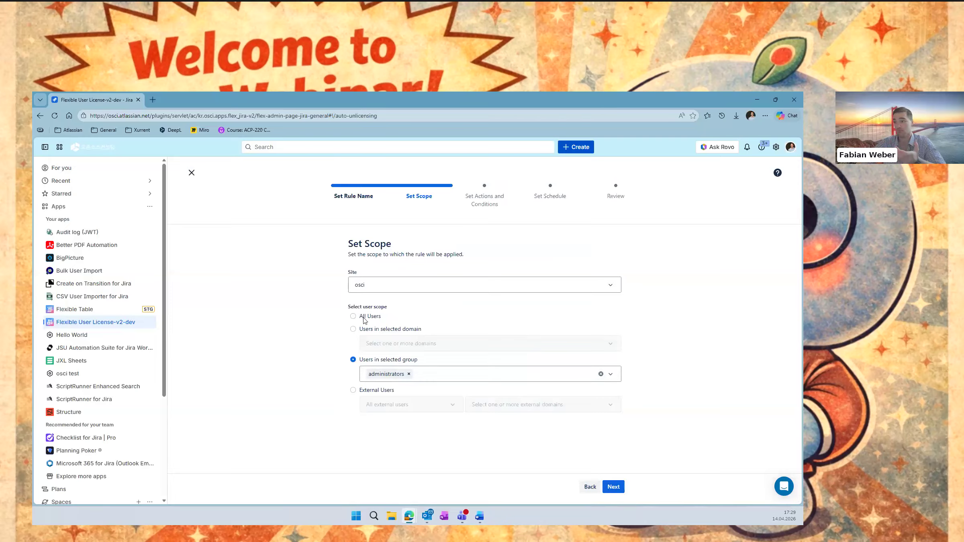
click(614, 487)
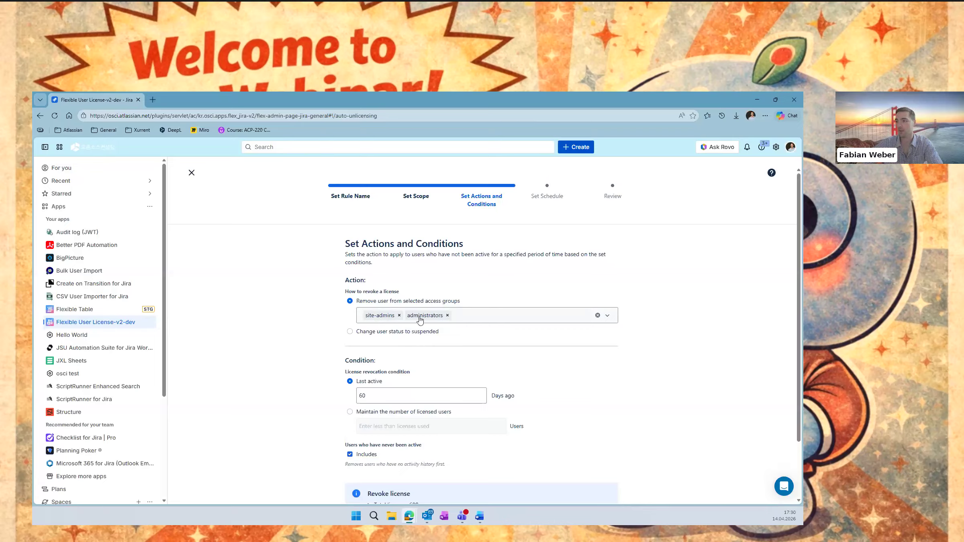
scroll(305, 379, down, 2)
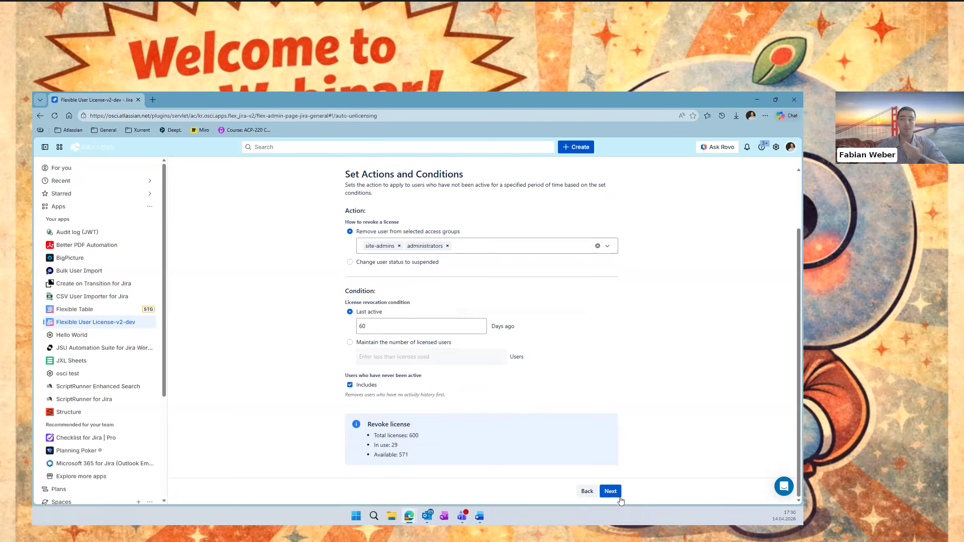
scroll(627, 443, up, 2)
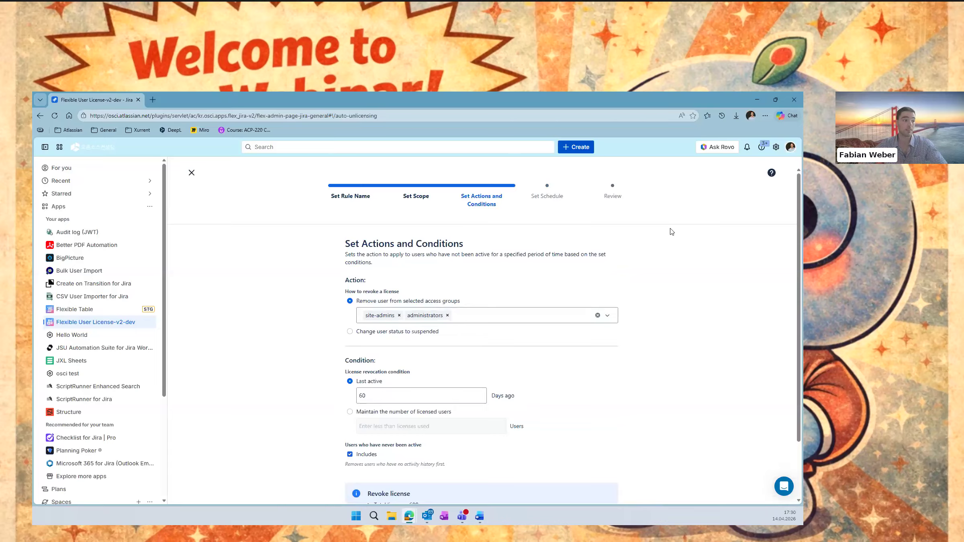
scroll(717, 253, down, 2)
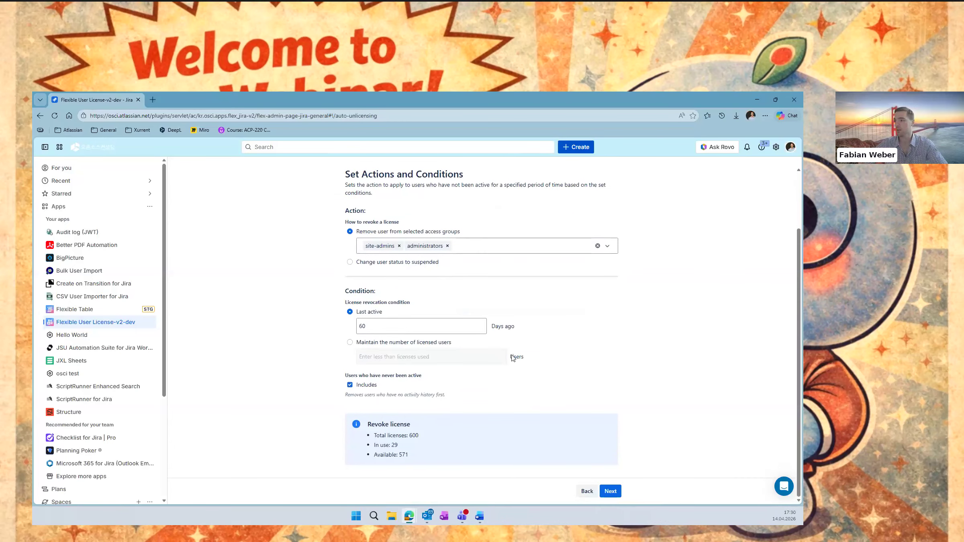
Continue to the rule's schedule and check its start date, end date, weekdays and next run.
click(612, 493)
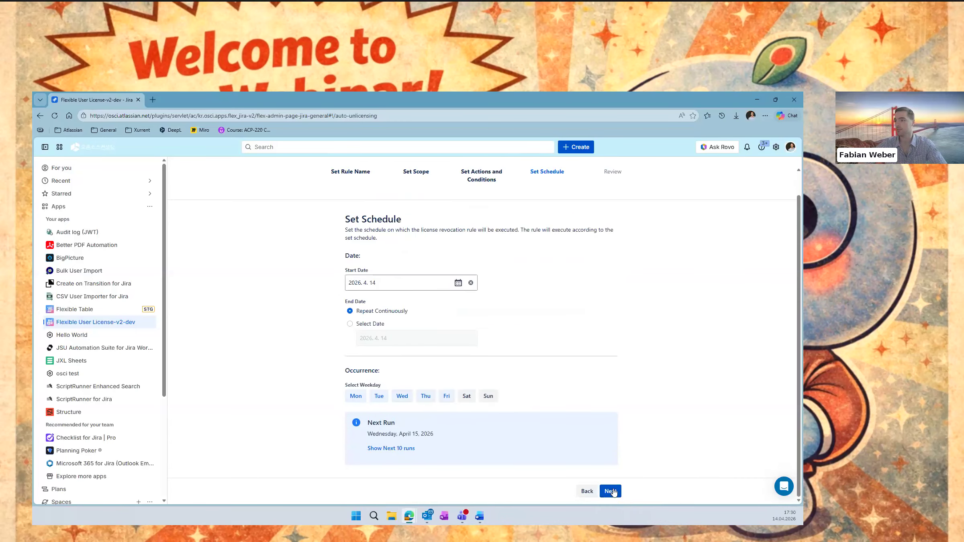
scroll(612, 326, up, 1)
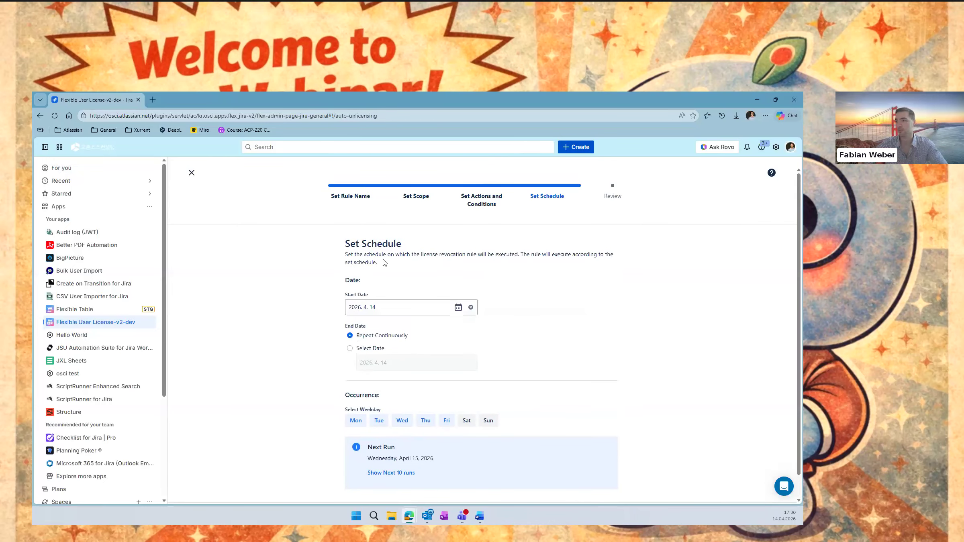
double_click(374, 243)
click(389, 261)
scroll(374, 311, down, 1)
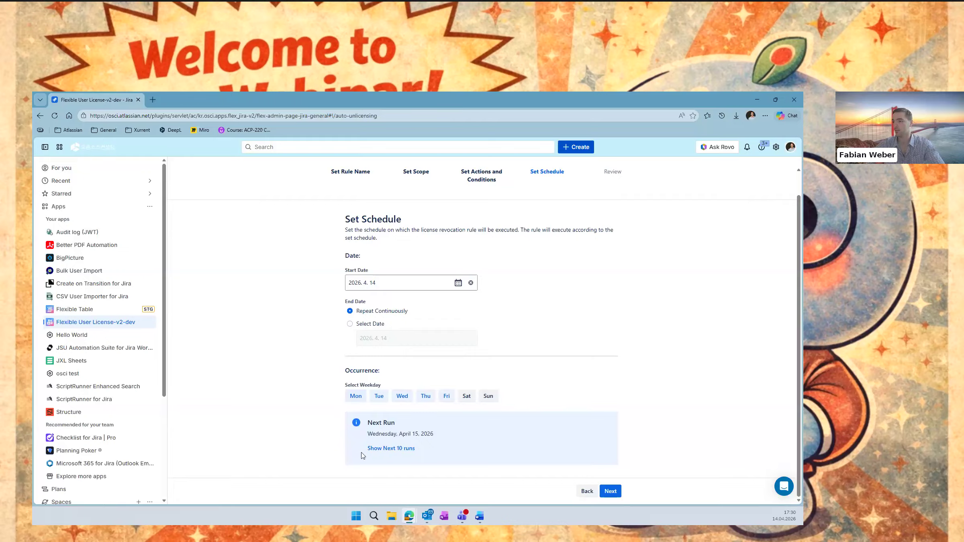
Continue to the rule review and check the Admin Clean-Up name, scope, revocation action and schedule.
click(610, 491)
scroll(675, 361, down, 4)
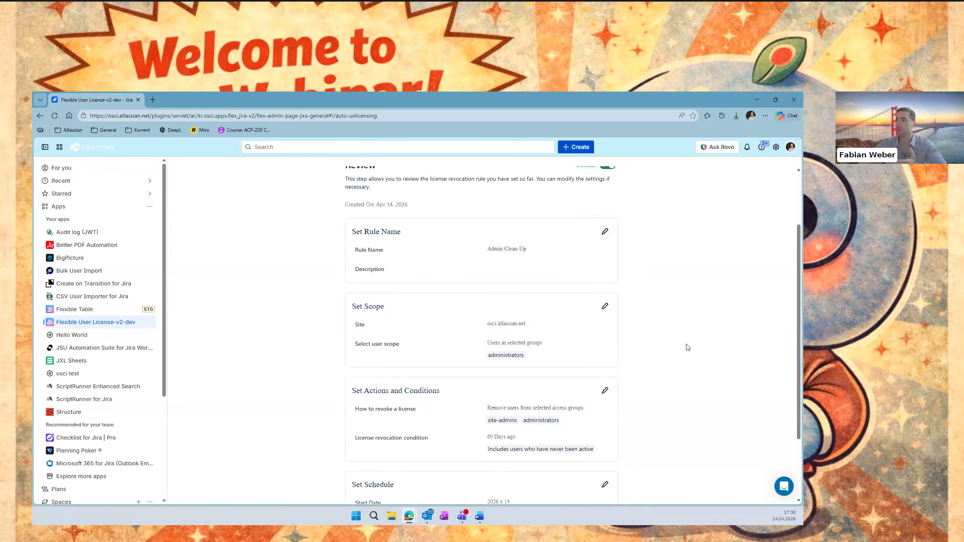
scroll(690, 372, down, 2)
scroll(440, 462, up, 6)
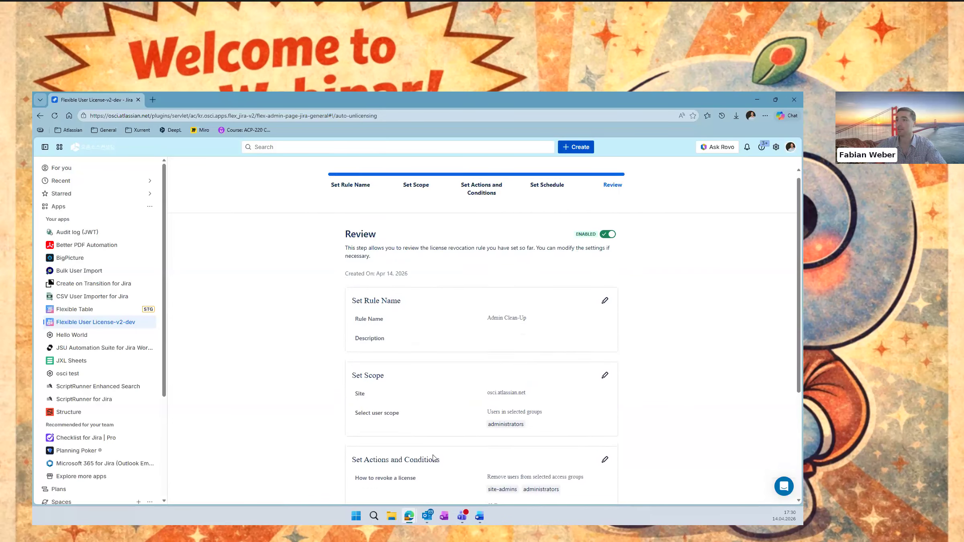
scroll(404, 380, down, 2)
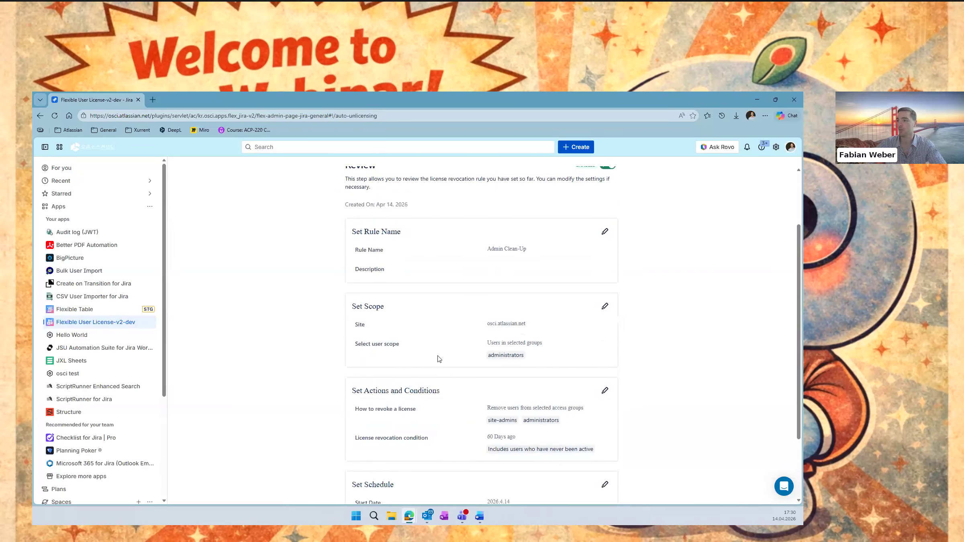
drag(489, 357, 558, 359)
click(655, 364)
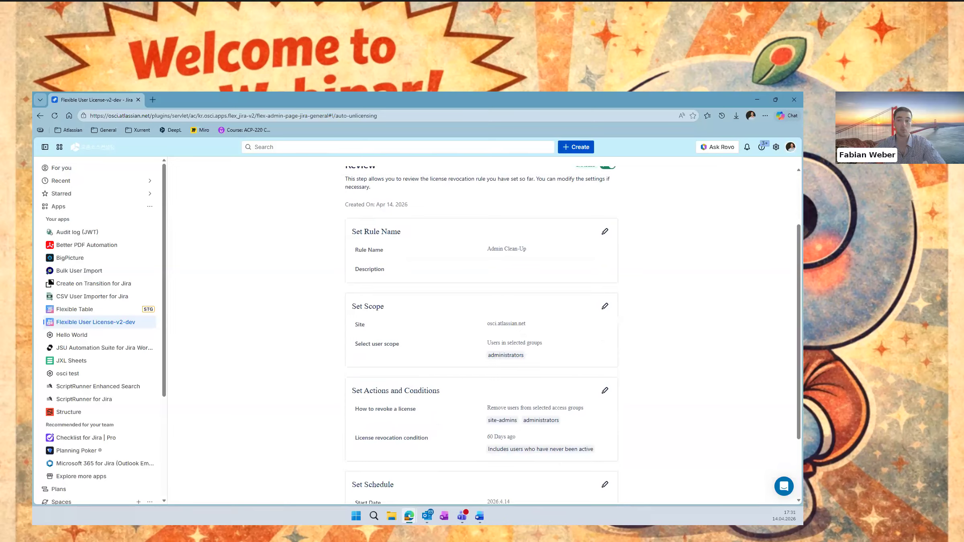
key(alt+Tab)
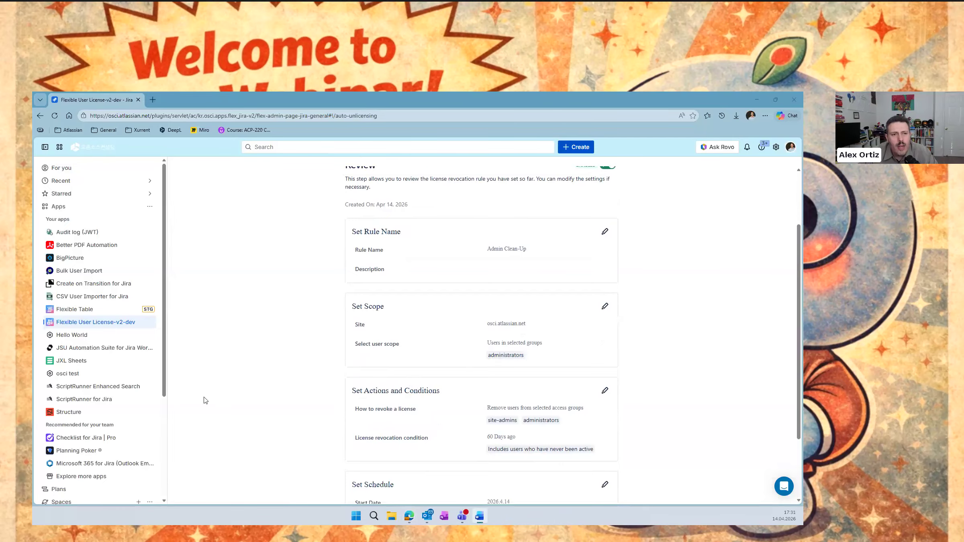
scroll(241, 396, down, 1)
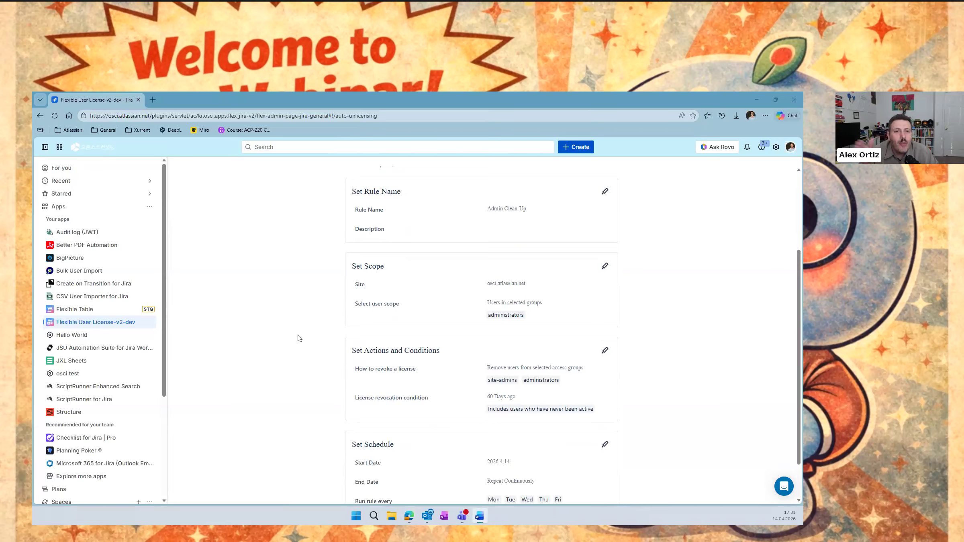
scroll(587, 339, up, 1)
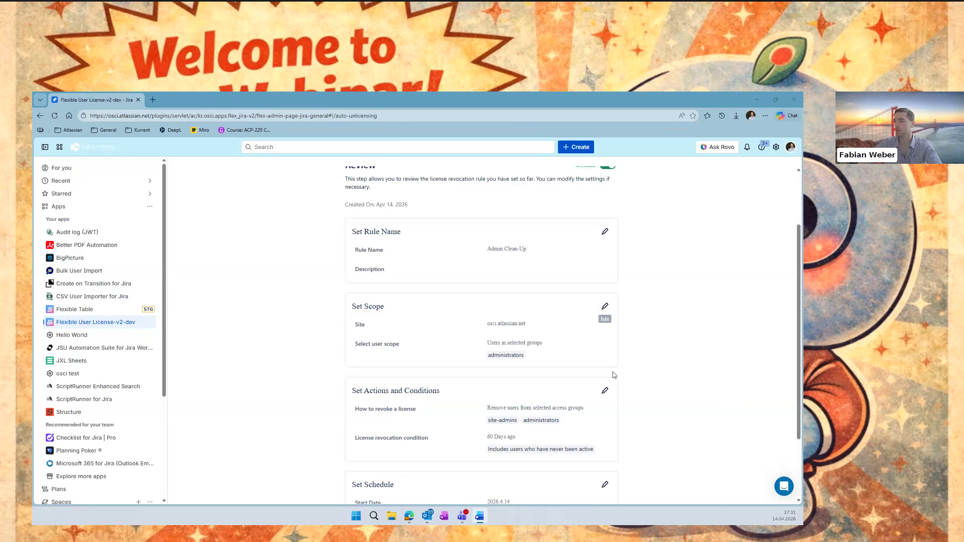
Reopen the rule's actions and conditions and change the revocation condition to maintain the number of licensed users at 5.
click(604, 391)
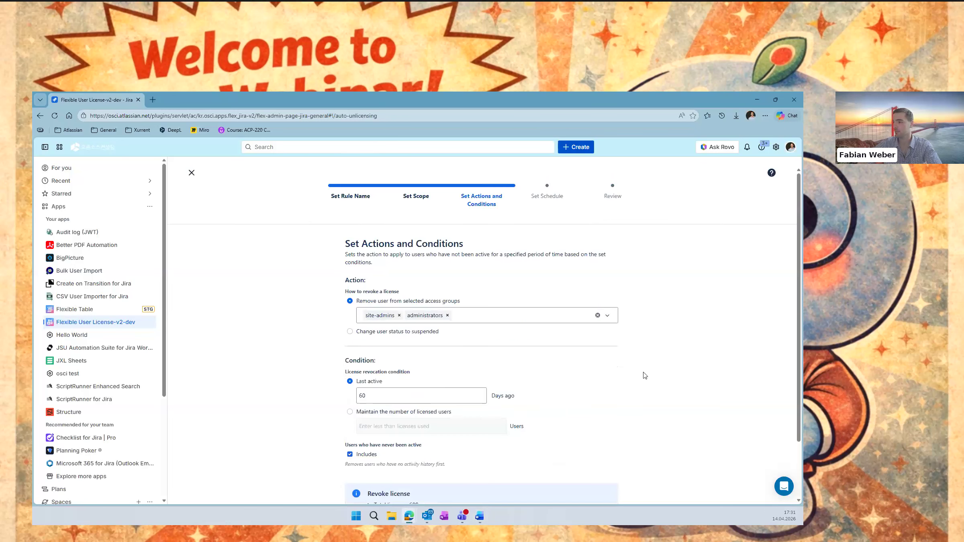
scroll(736, 352, down, 2)
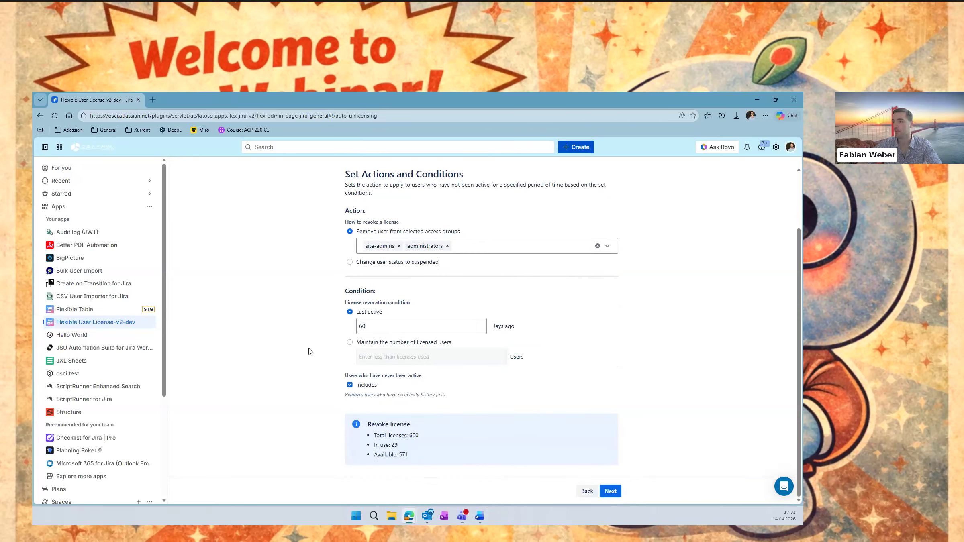
click(350, 343)
click(419, 356)
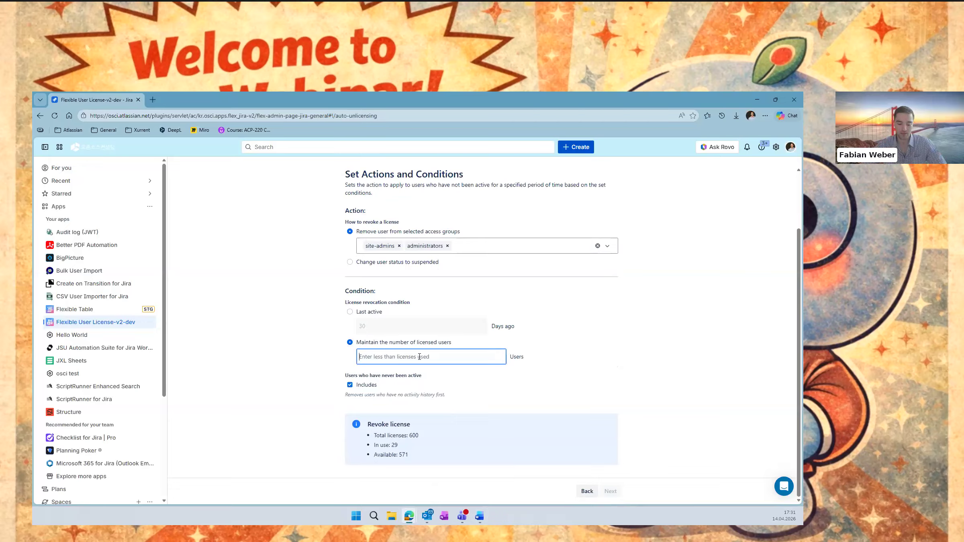
text(5)
click(705, 361)
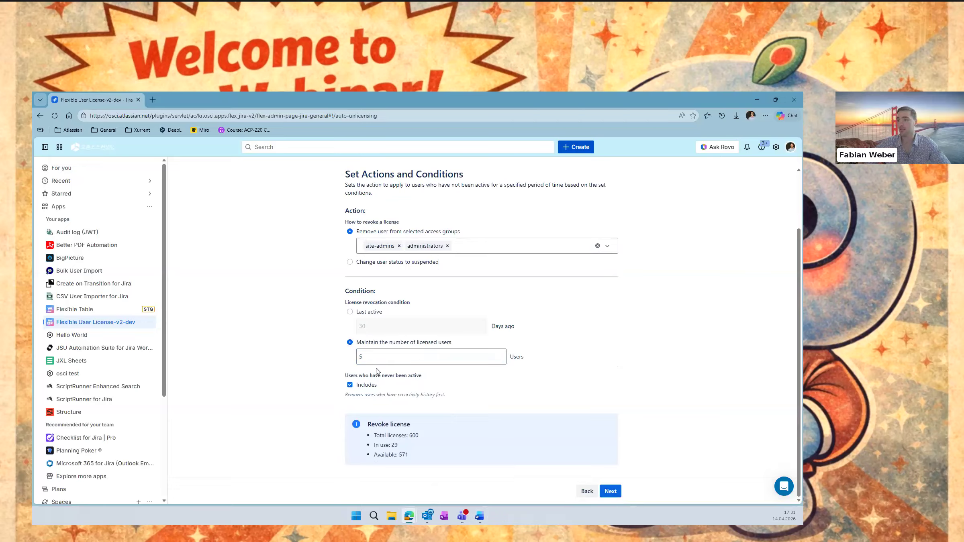
Try excluding users who have never been active from the revocation condition, and include them again.
drag(371, 358, 358, 357)
click(341, 360)
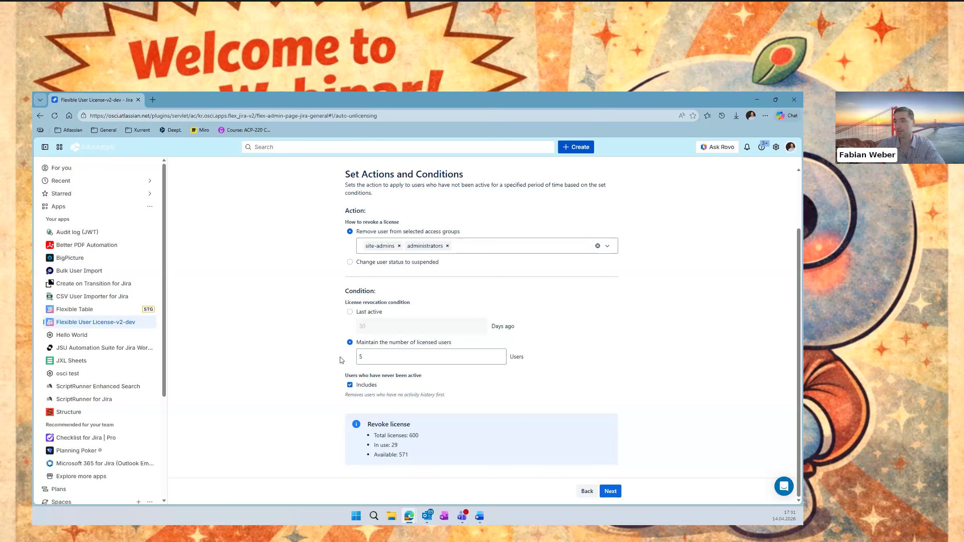
double_click(360, 357)
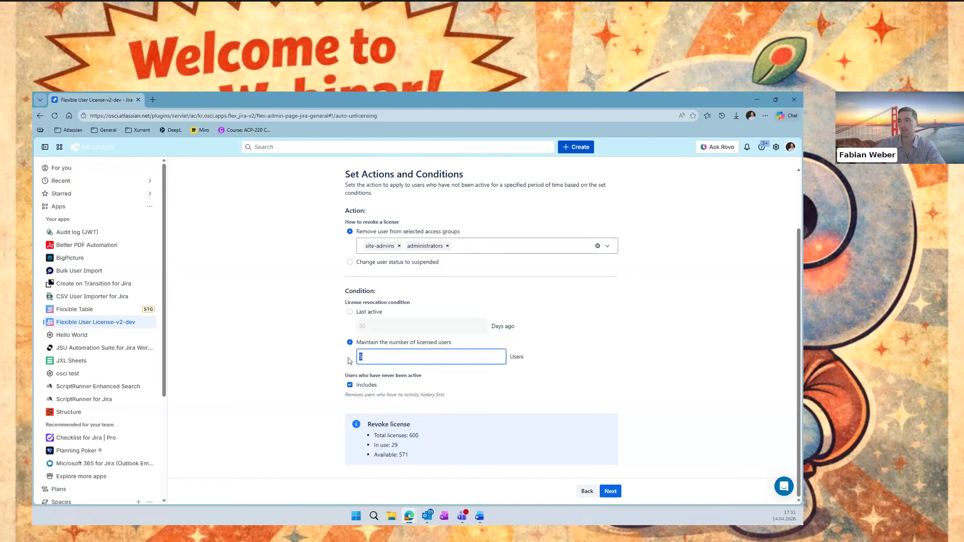
click(411, 383)
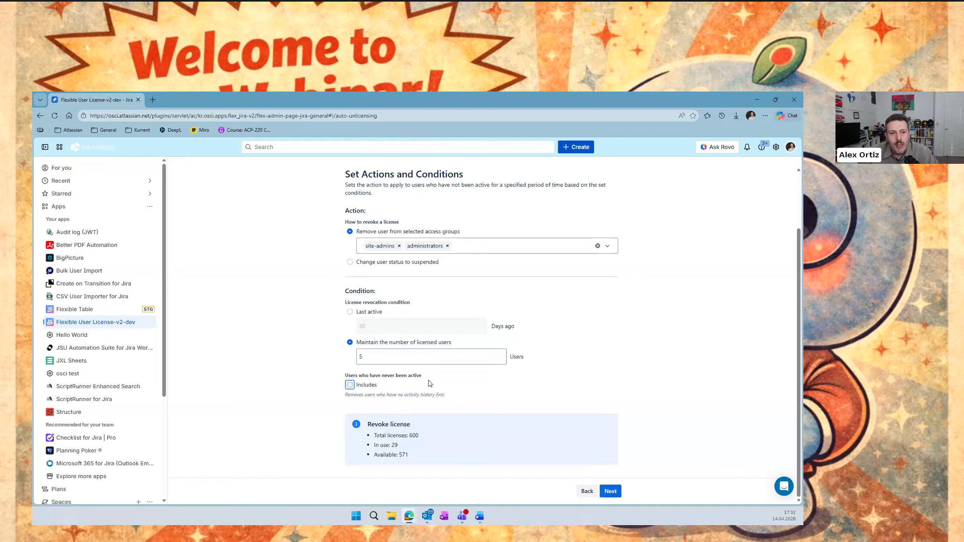
click(373, 383)
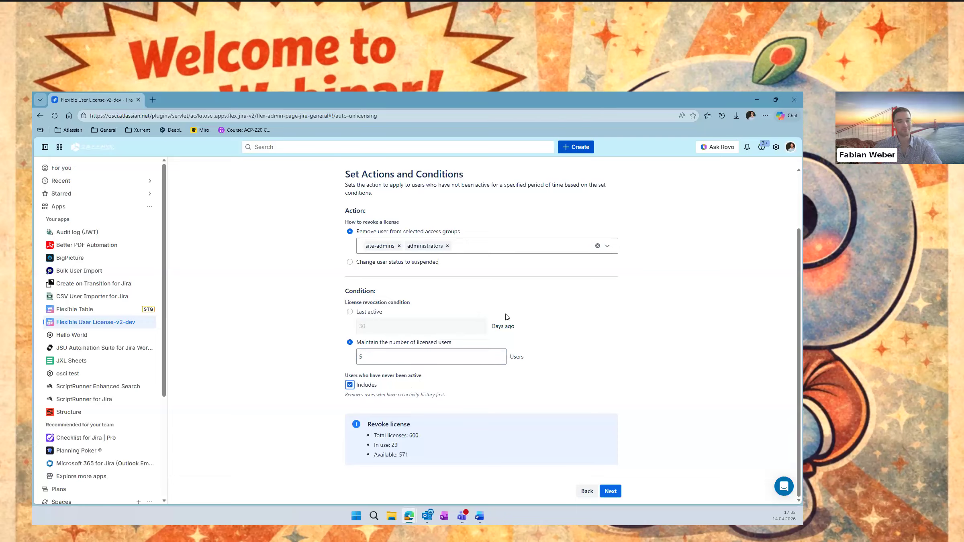
click(621, 365)
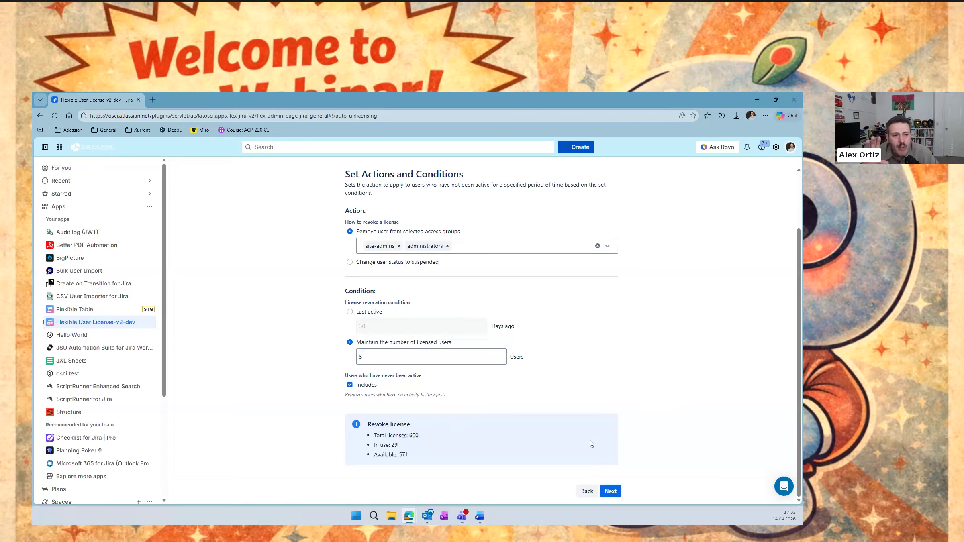
Keep the schedule as set, continue to the rule review, and check the updated actions and conditions.
click(610, 491)
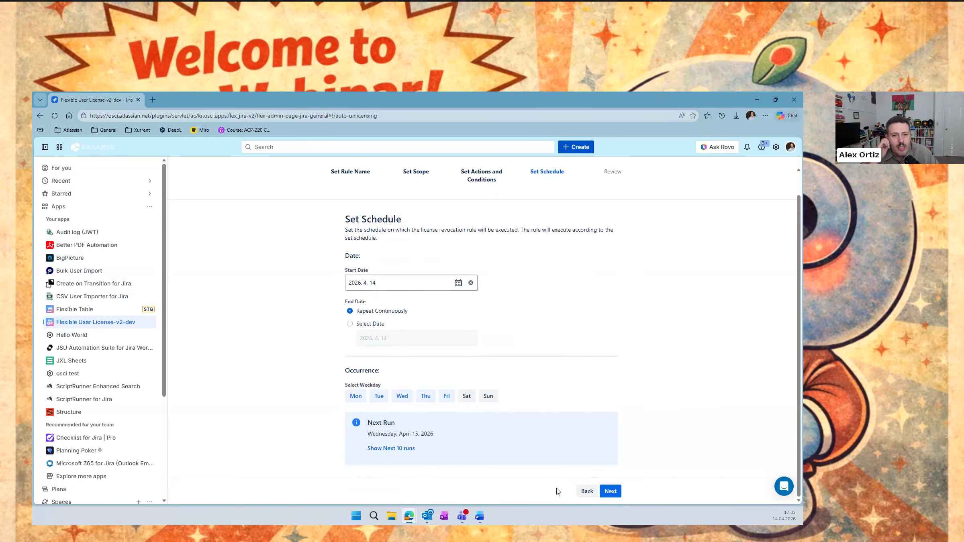
click(611, 493)
scroll(643, 396, down, 3)
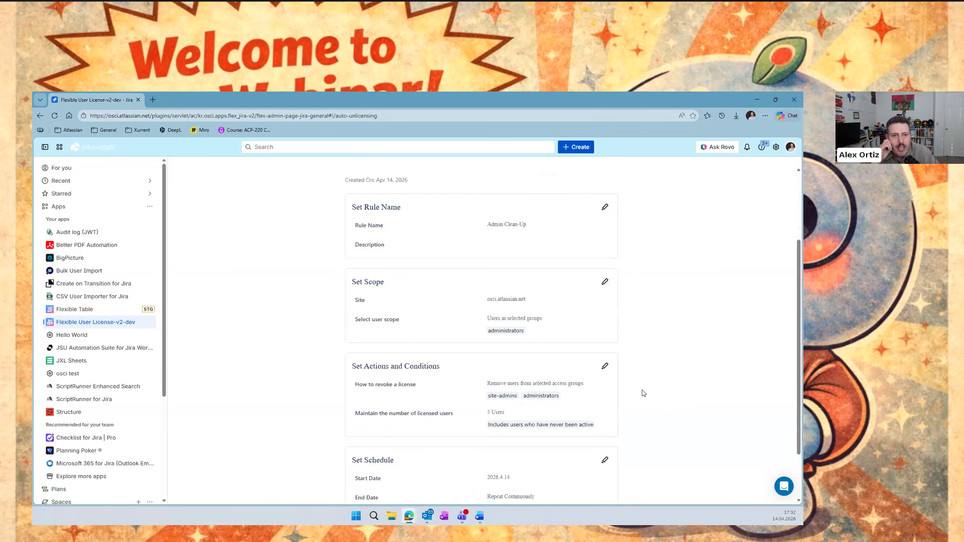
scroll(643, 393, up, 4)
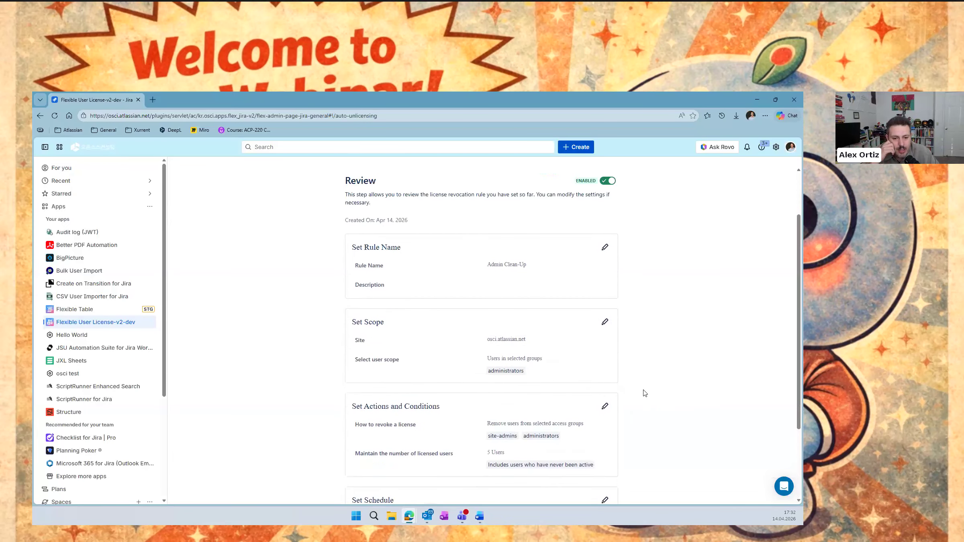
scroll(661, 319, down, 1)
scroll(663, 317, up, 1)
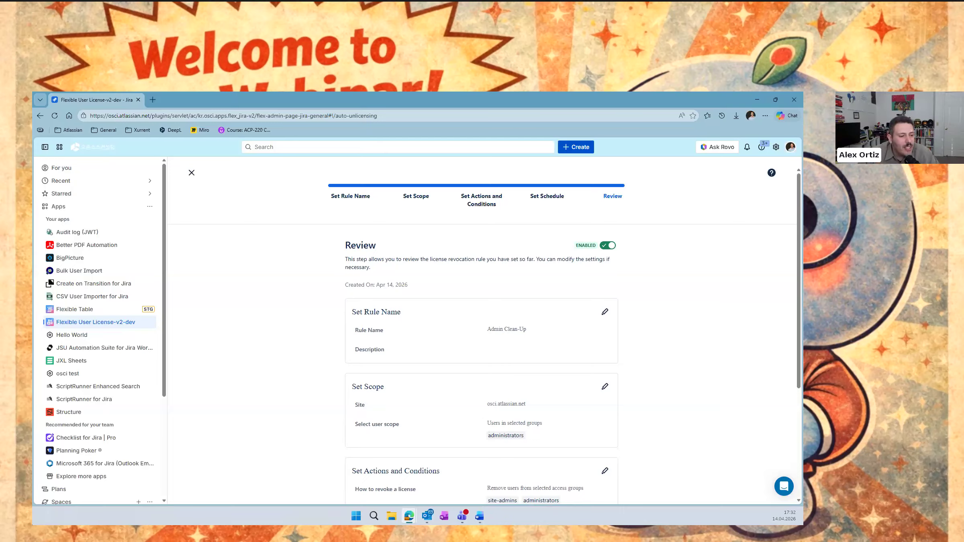
key(alt+Tab)
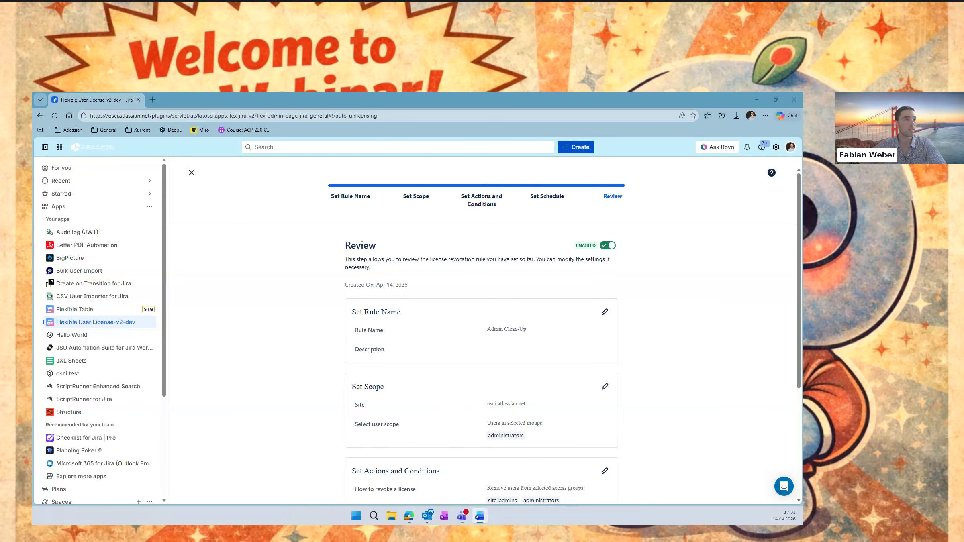
key(alt+Tab)
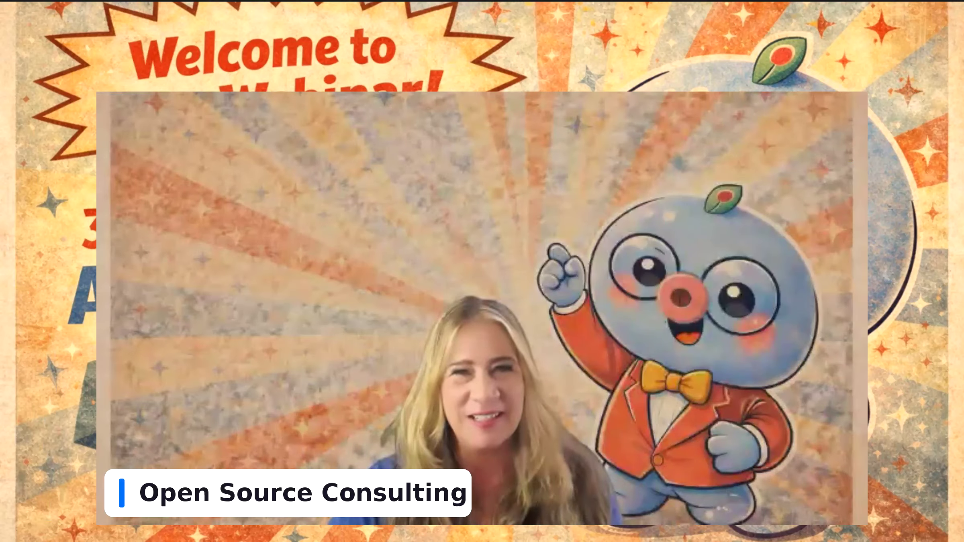